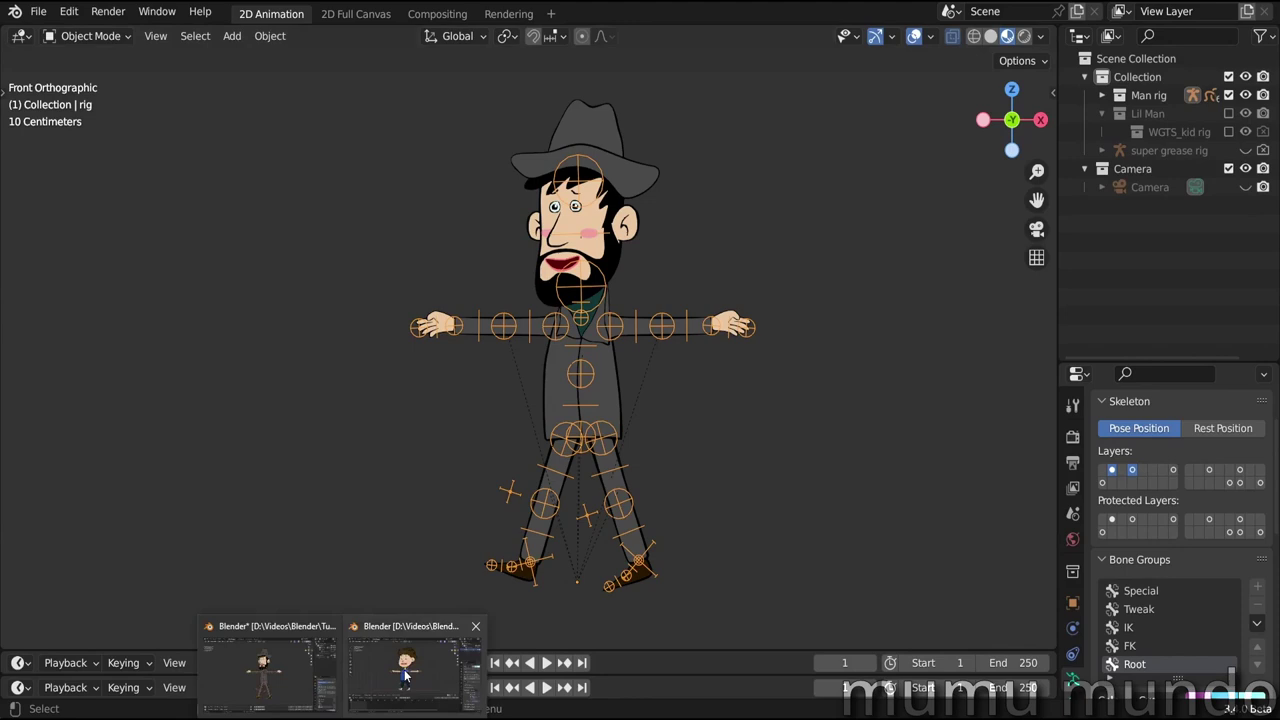
# - Switch to the Blender file that contains the rigged kid character
pyautogui.click(412, 655)
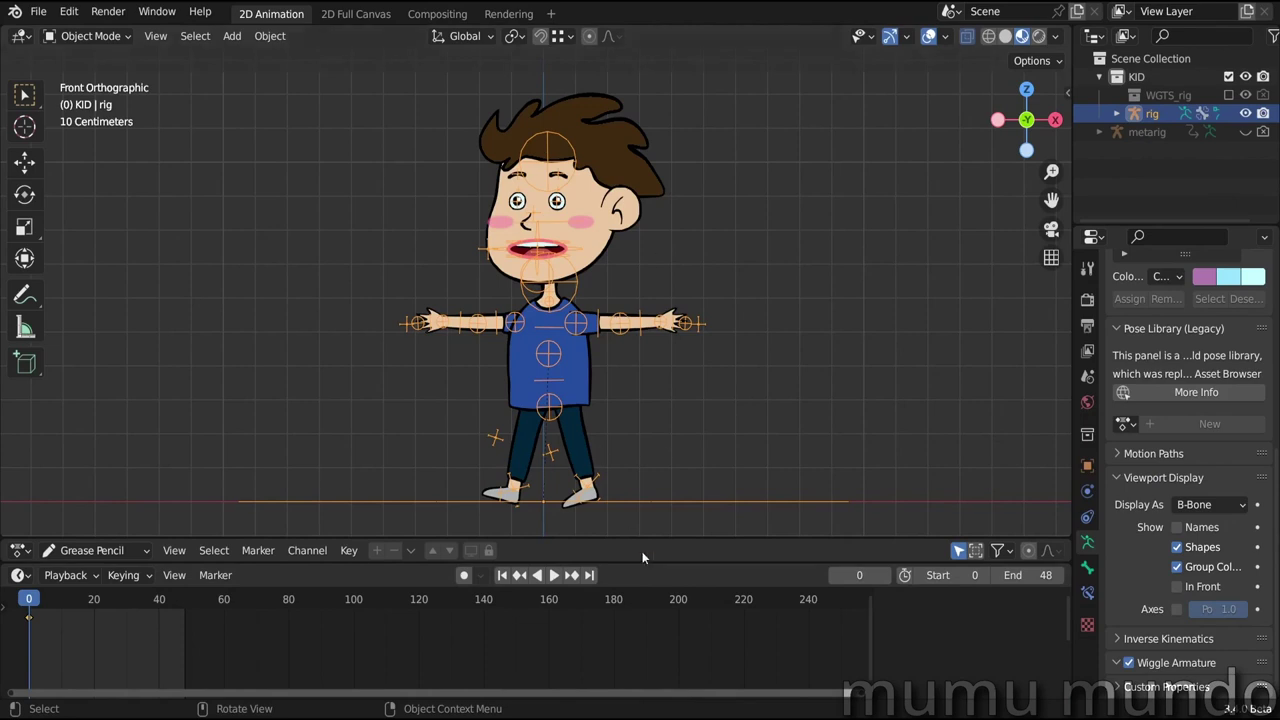
pyautogui.click(300, 665)
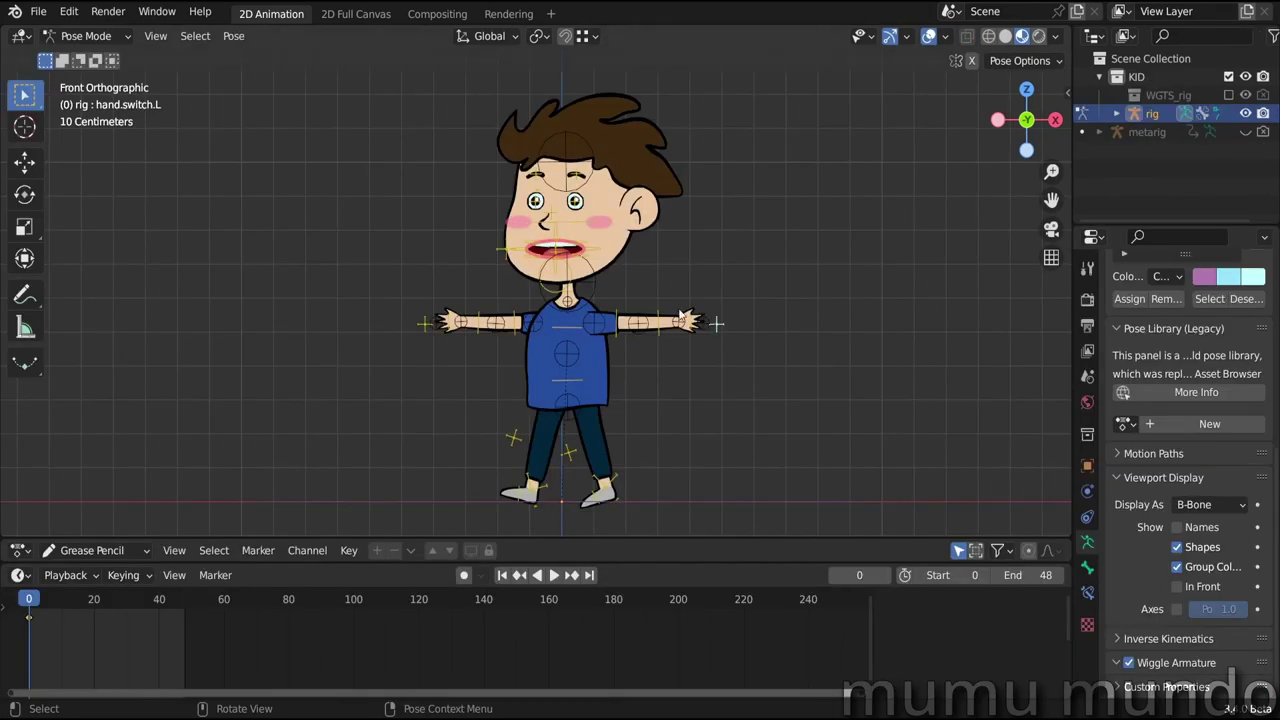
# - Return to Object Mode and duplicate the kid's Grease Pencil drawing in place
pyautogui.hotkey('ctrl', 'Tab')
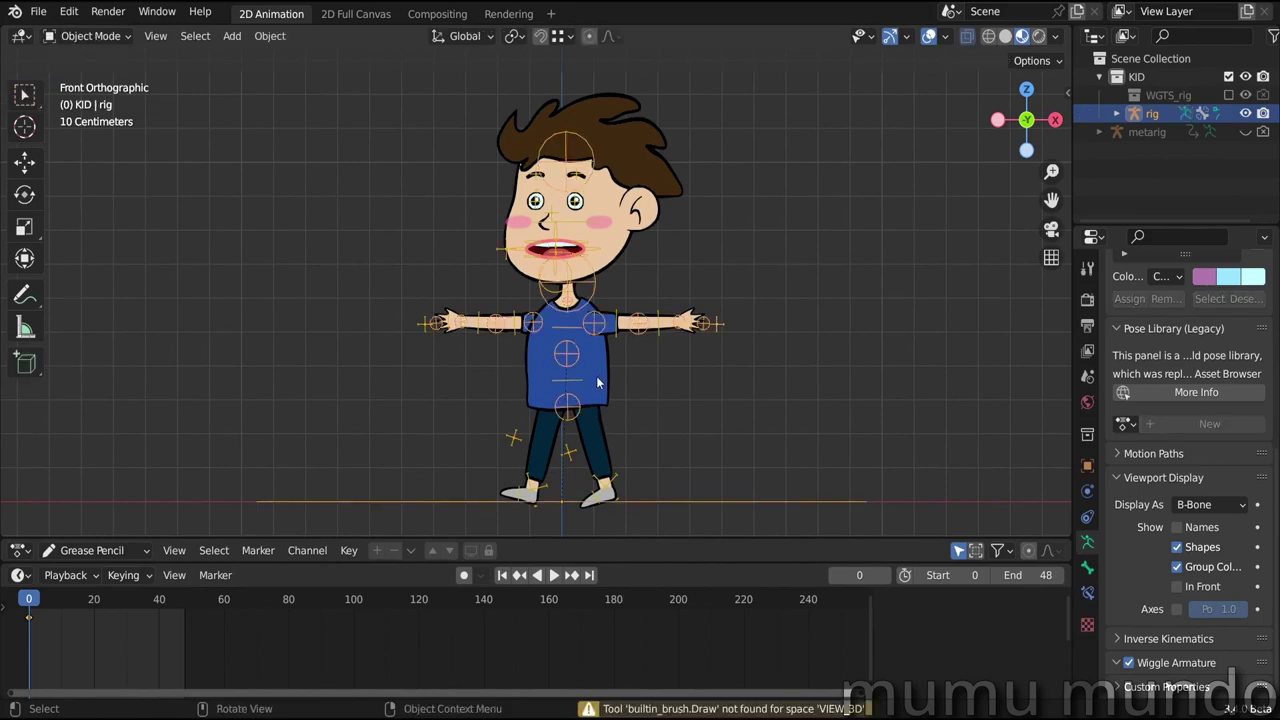
pyautogui.click(596, 382)
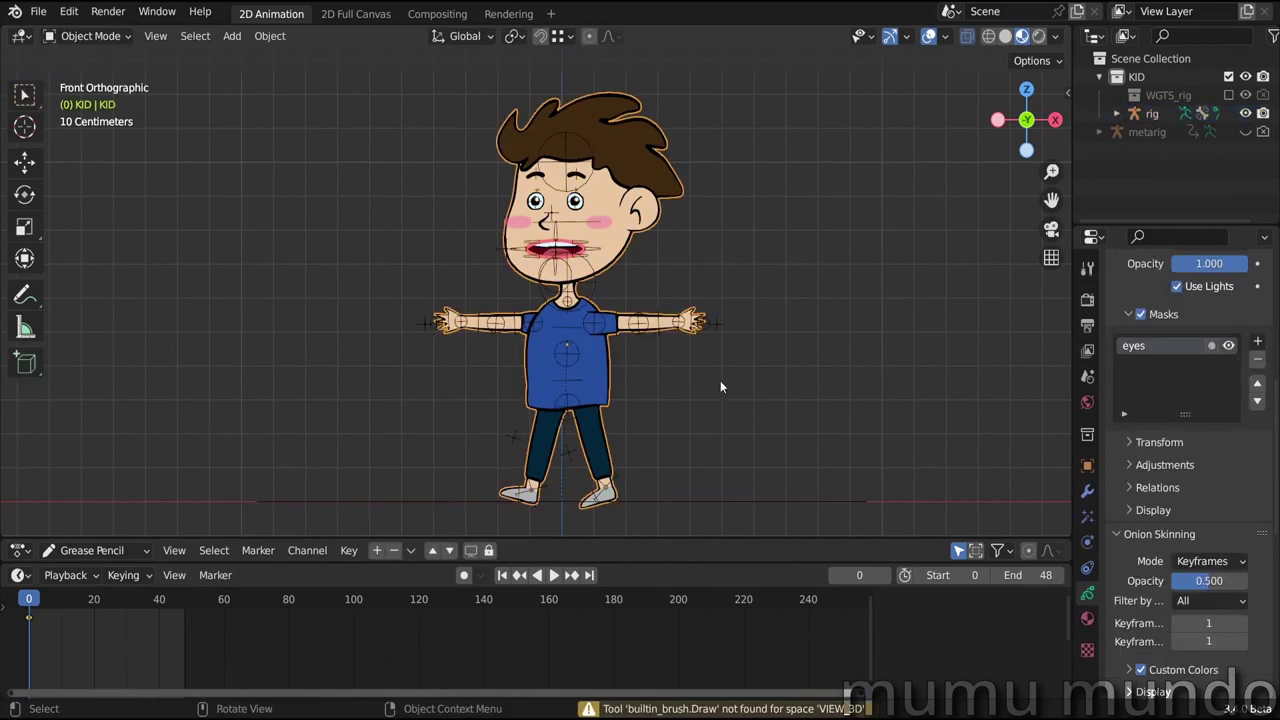
pyautogui.hotkey('shift', 'd')
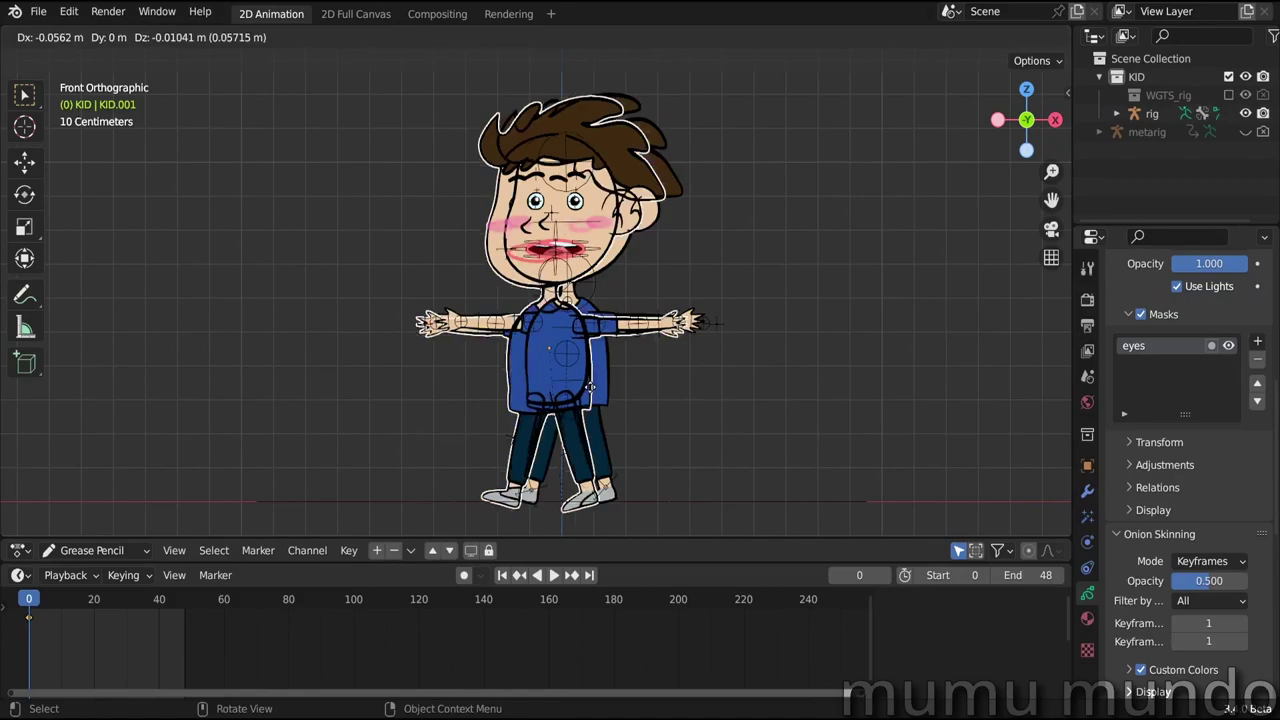
pyautogui.rightClick(544, 393)
# - Expand the rig's hierarchy in the Outliner and rename the duplicated drawing KID 2
pyautogui.click(1117, 113)
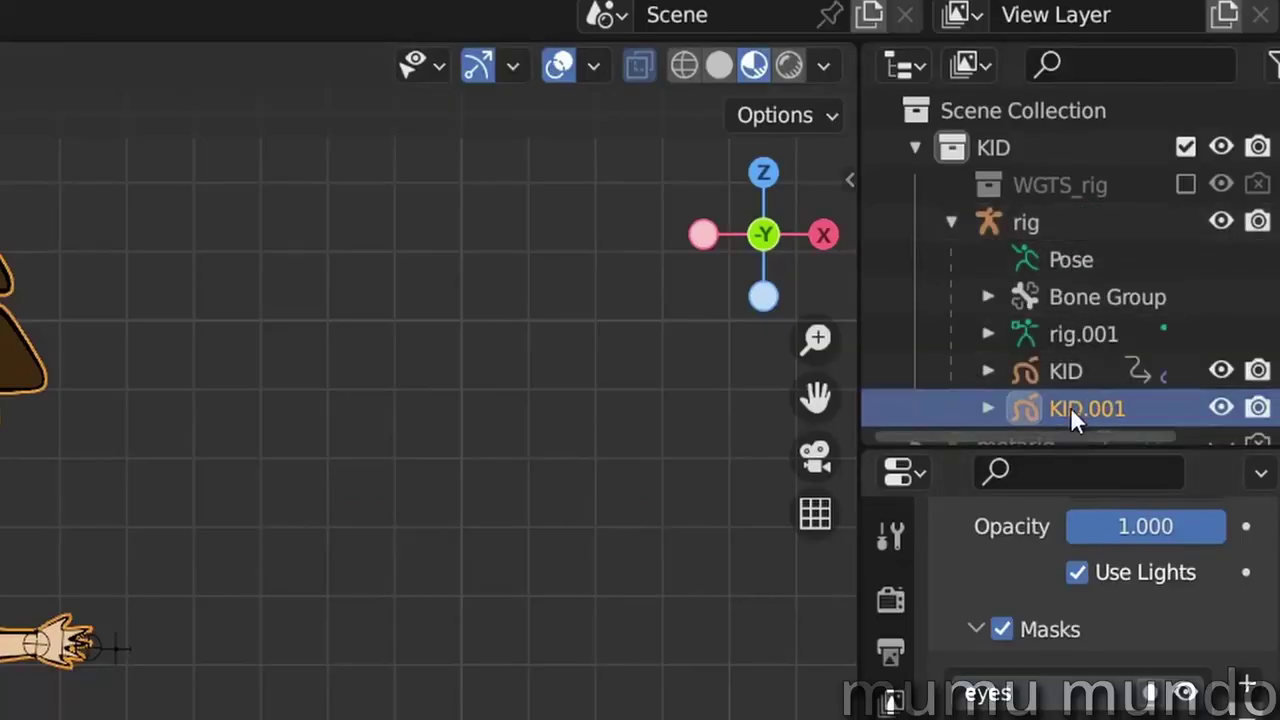
pyautogui.moveTo(1051, 446); pyautogui.dragTo(1065, 650)
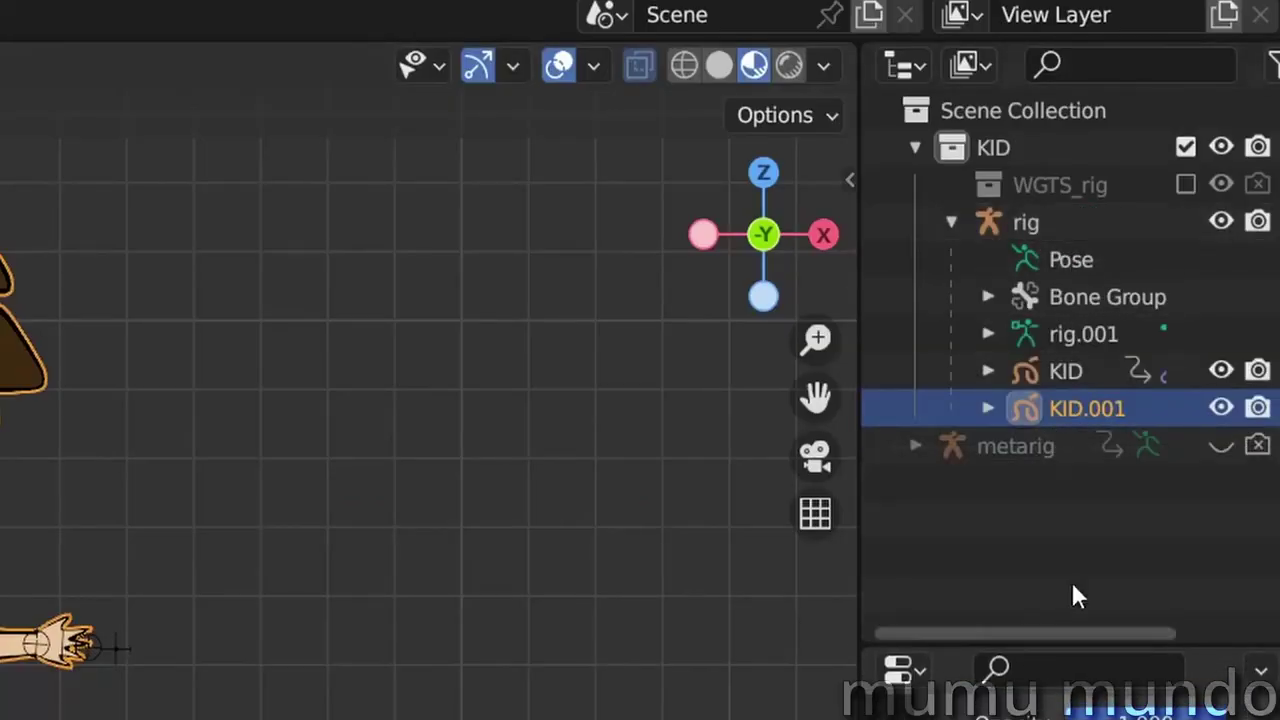
pyautogui.doubleClick(1110, 407)
pyautogui.write('KID 2')
pyautogui.press('Return')
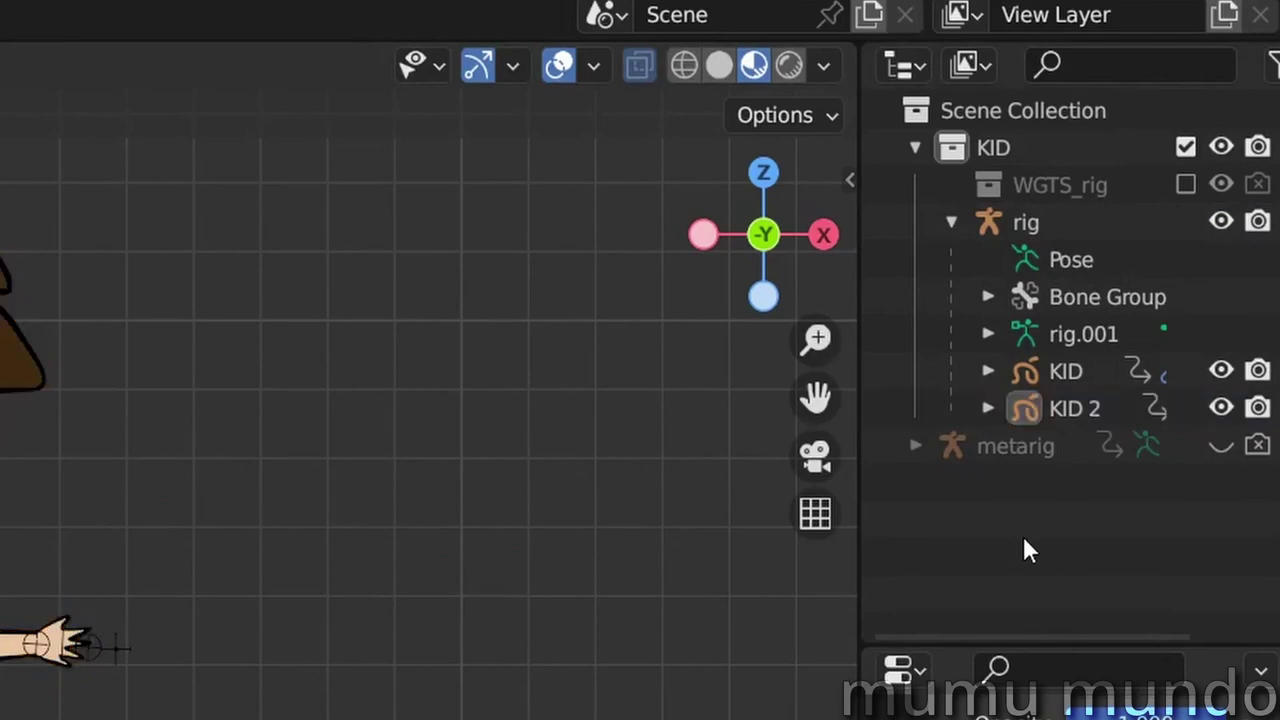
# - Create a new collection named KID 2 and move the KID 2 drawing into it
pyautogui.rightClick(1021, 535)
pyautogui.click(911, 540)
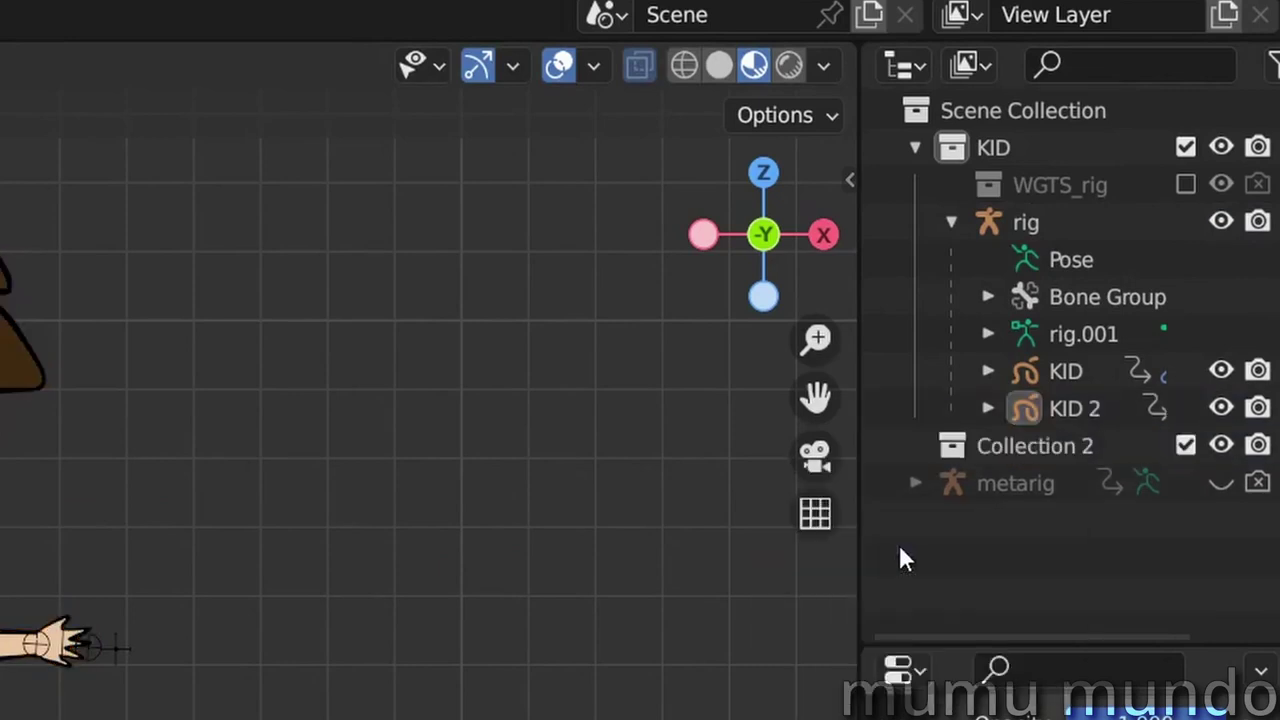
pyautogui.doubleClick(1045, 448)
pyautogui.write('KID 2')
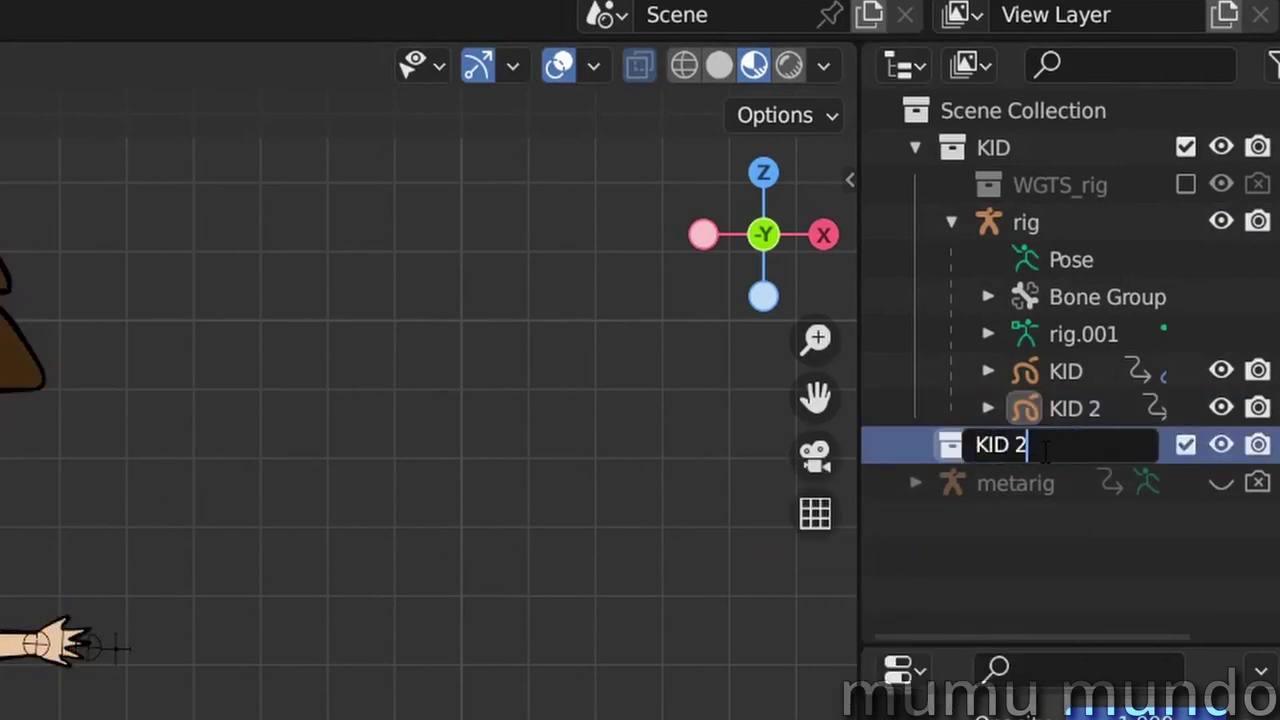
pyautogui.press('Return')
pyautogui.click(1059, 406)
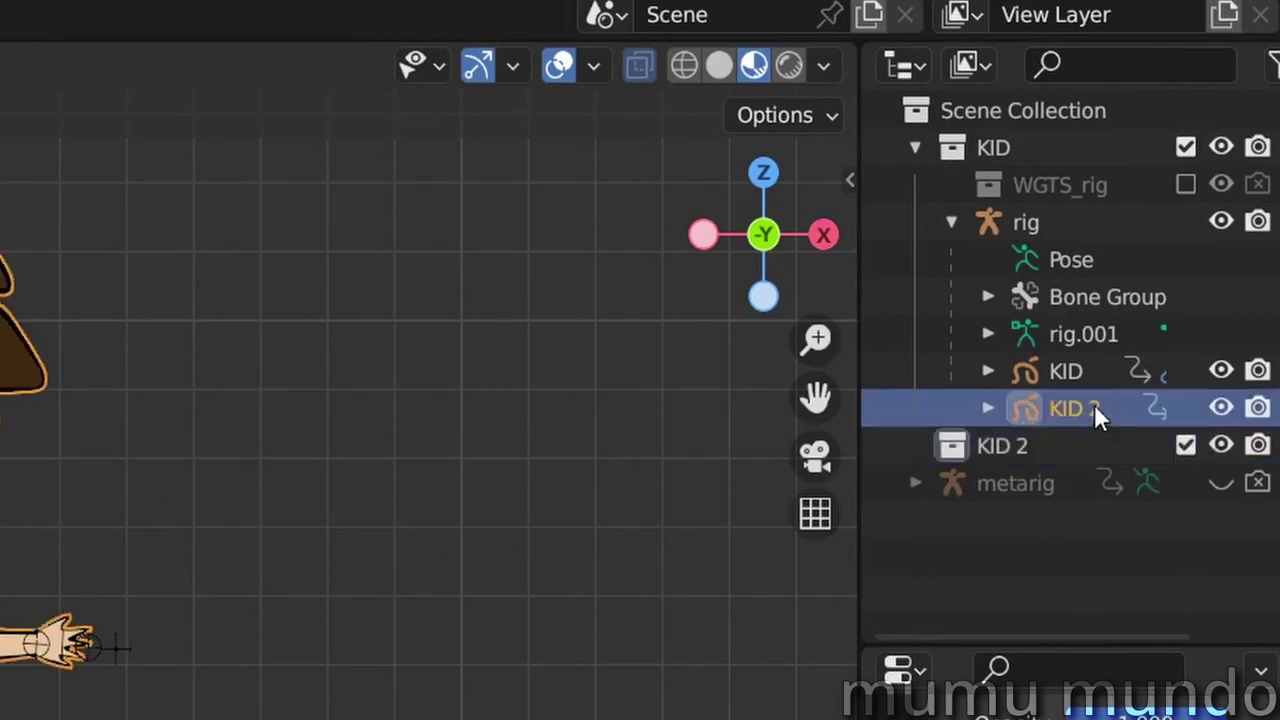
pyautogui.moveTo(1094, 406); pyautogui.dragTo(1002, 455)
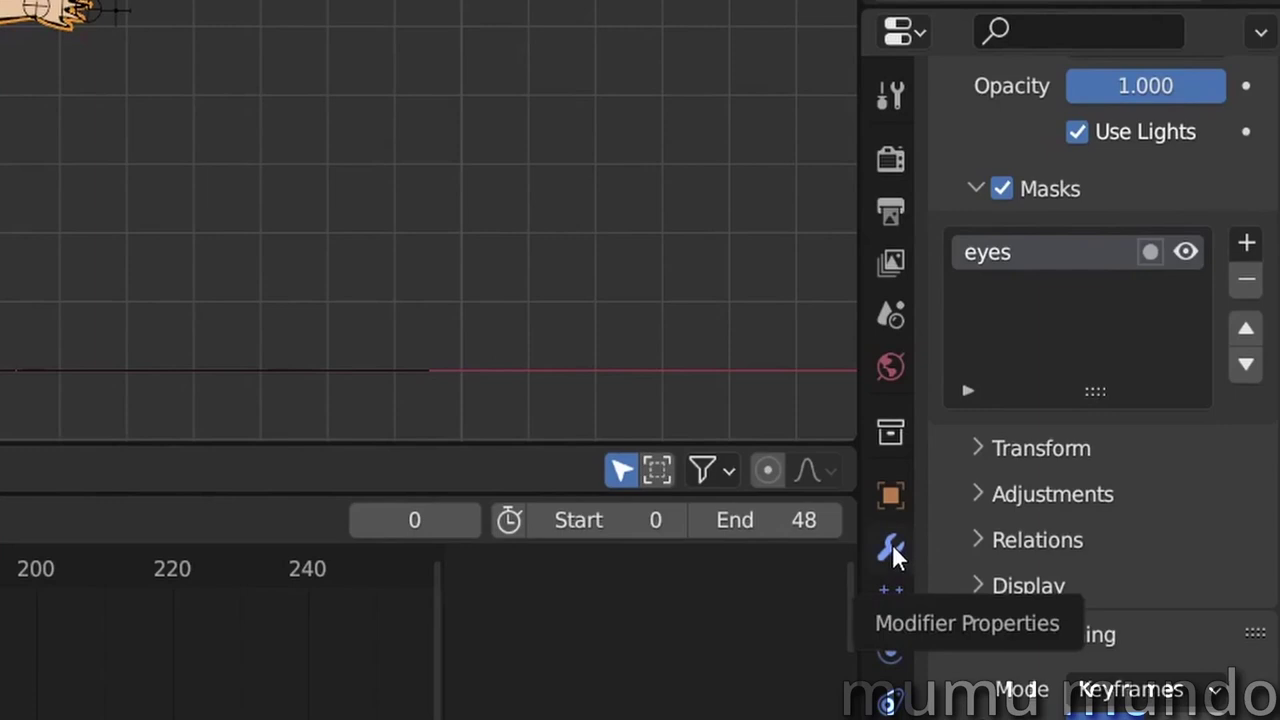
# - Remove the Armature modifier from the KID 2 drawing and exclude the original KID collection from the view layer
pyautogui.click(891, 546)
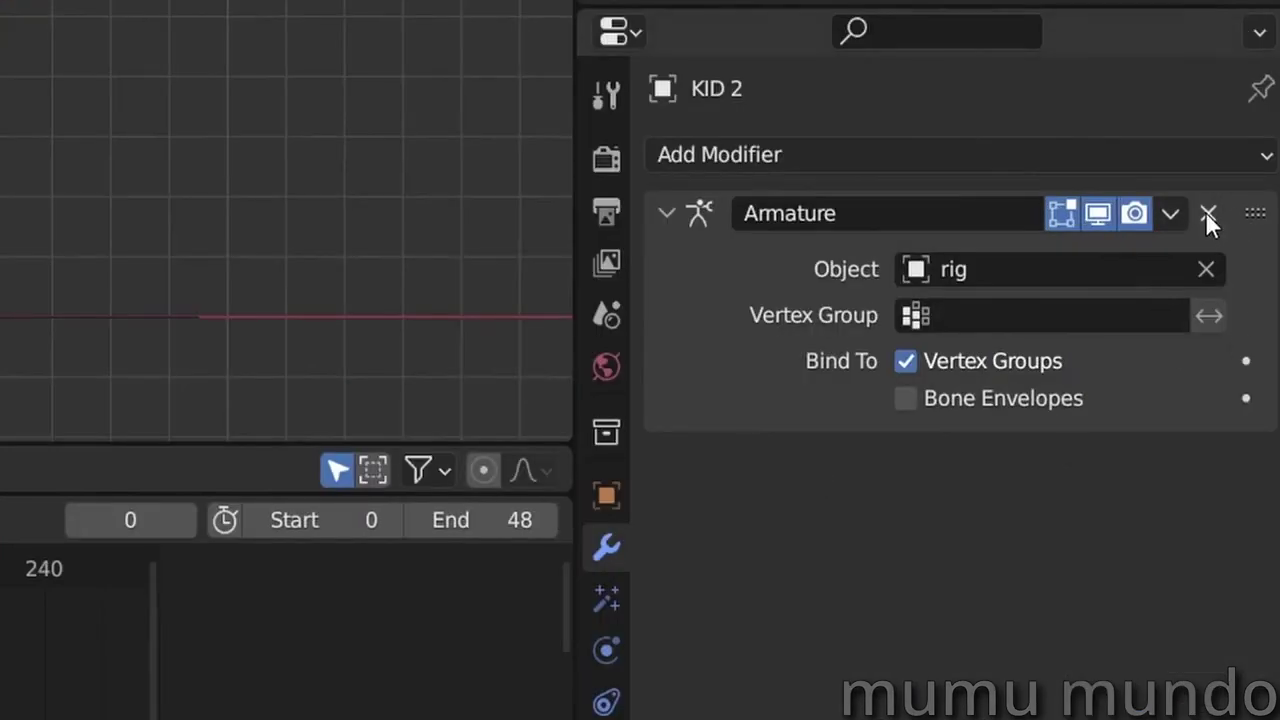
pyautogui.click(1208, 213)
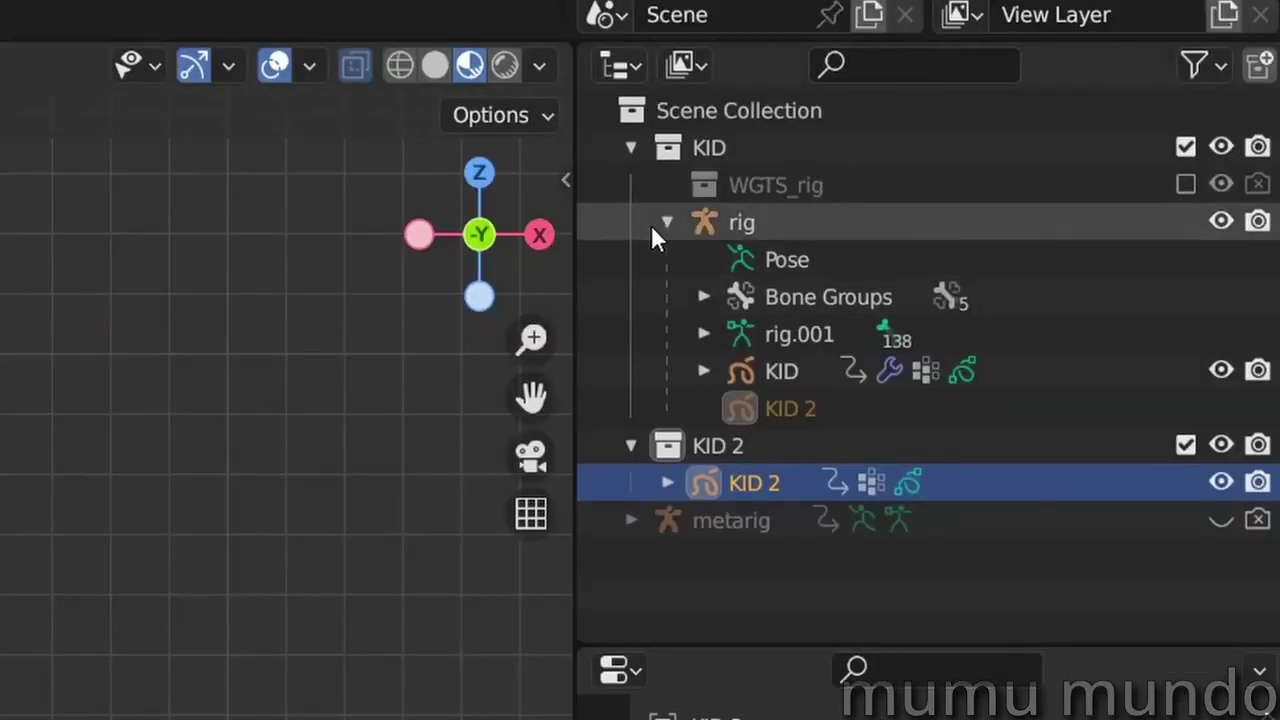
pyautogui.click(631, 147)
pyautogui.click(825, 147)
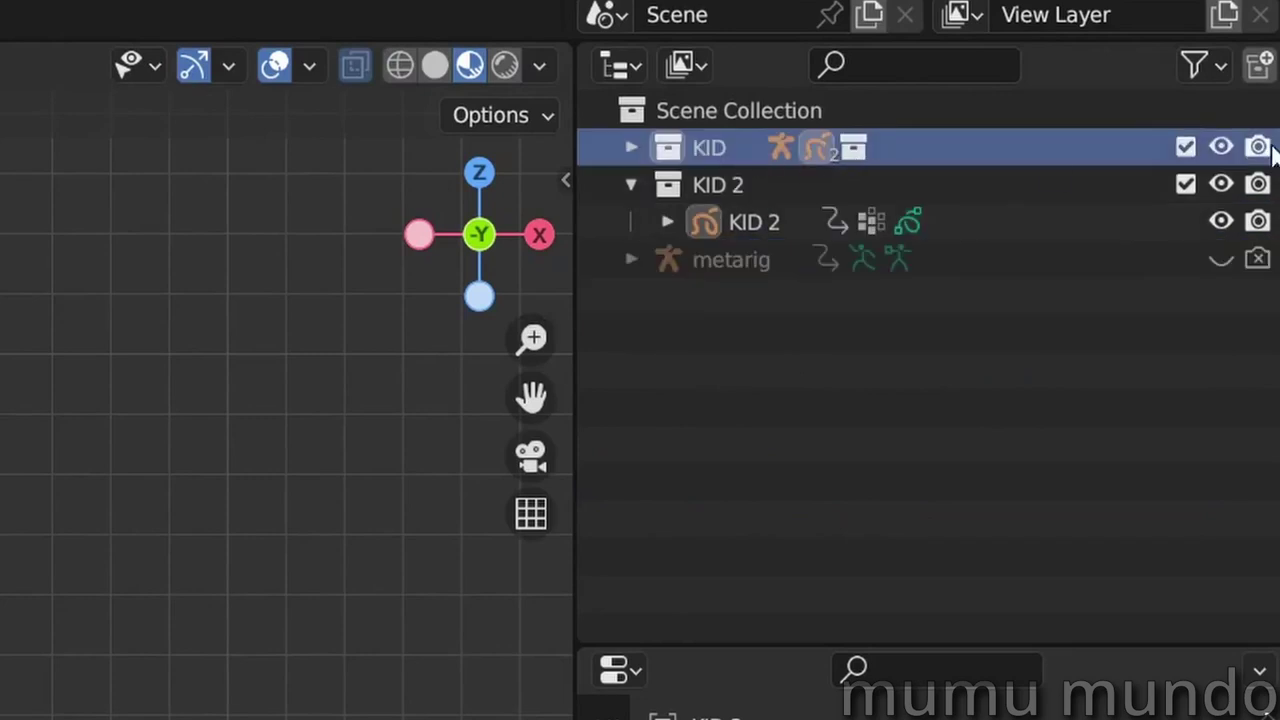
pyautogui.click(1186, 147)
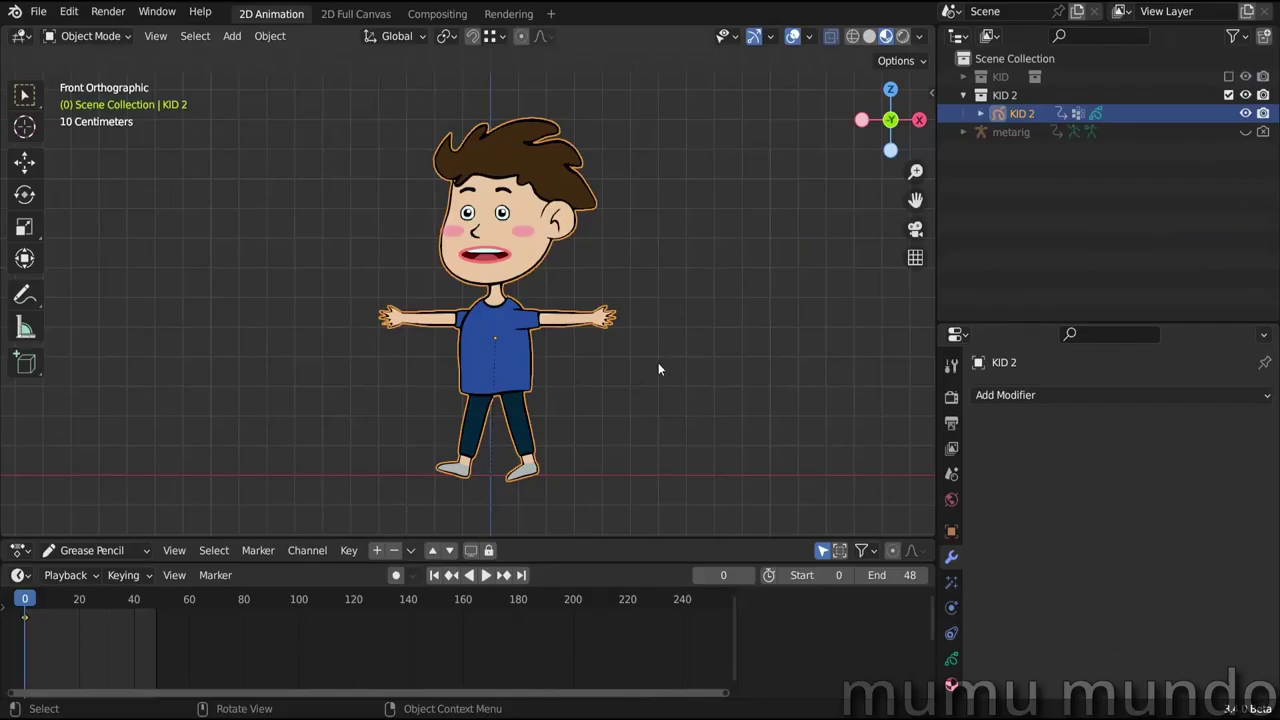
# - Enter Edit Mode on the KID 2 drawing and unlock its locked layers, including lips and teeth
pyautogui.hotkey('ctrl', 'Tab')
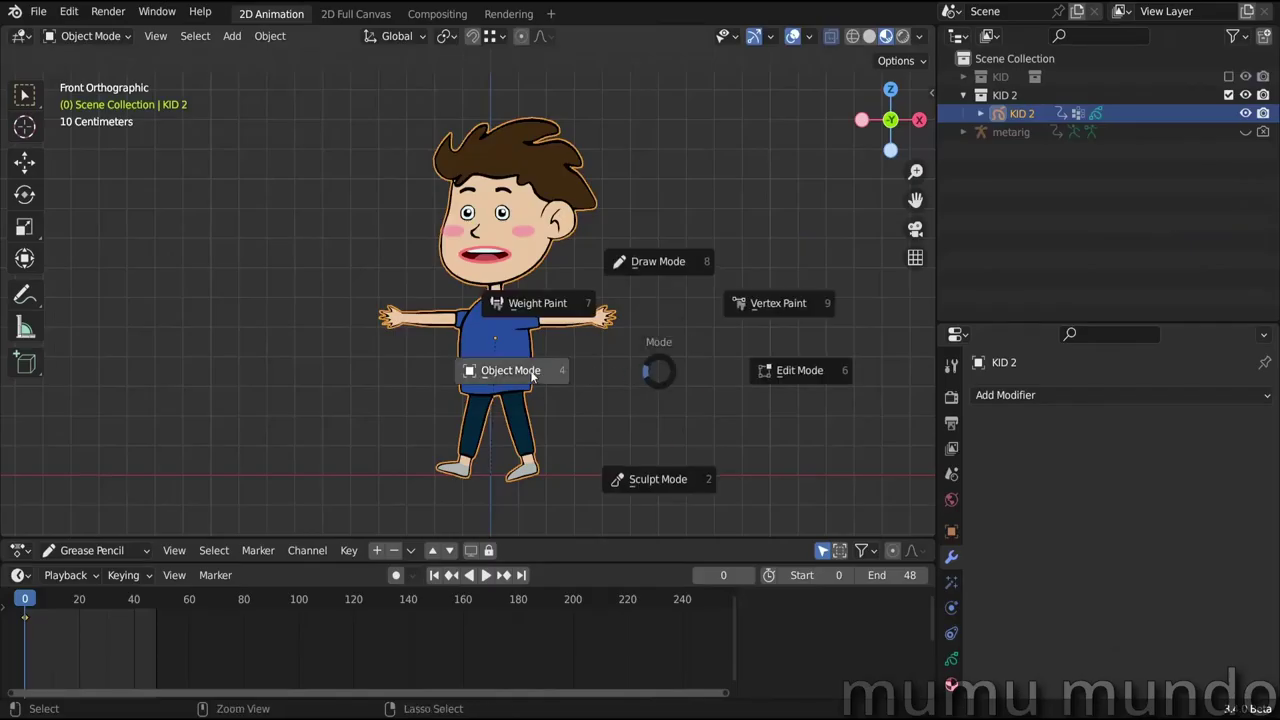
pyautogui.click(774, 373)
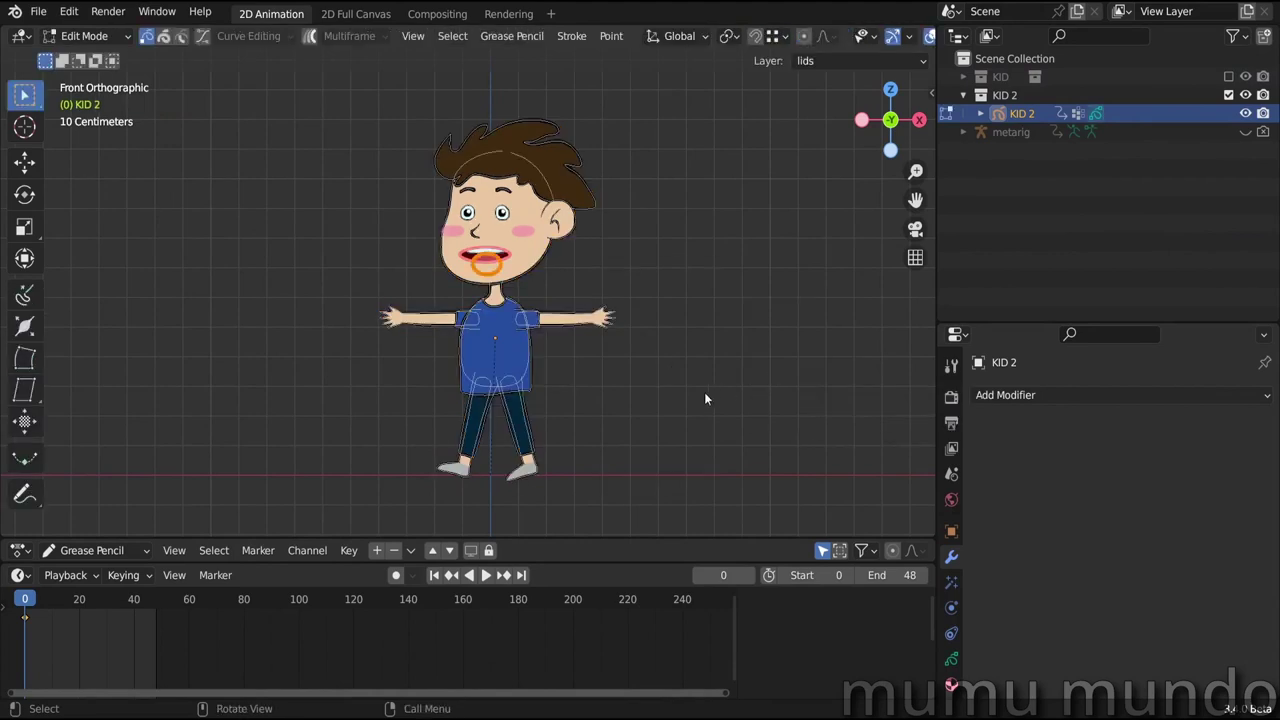
pyautogui.click(951, 660)
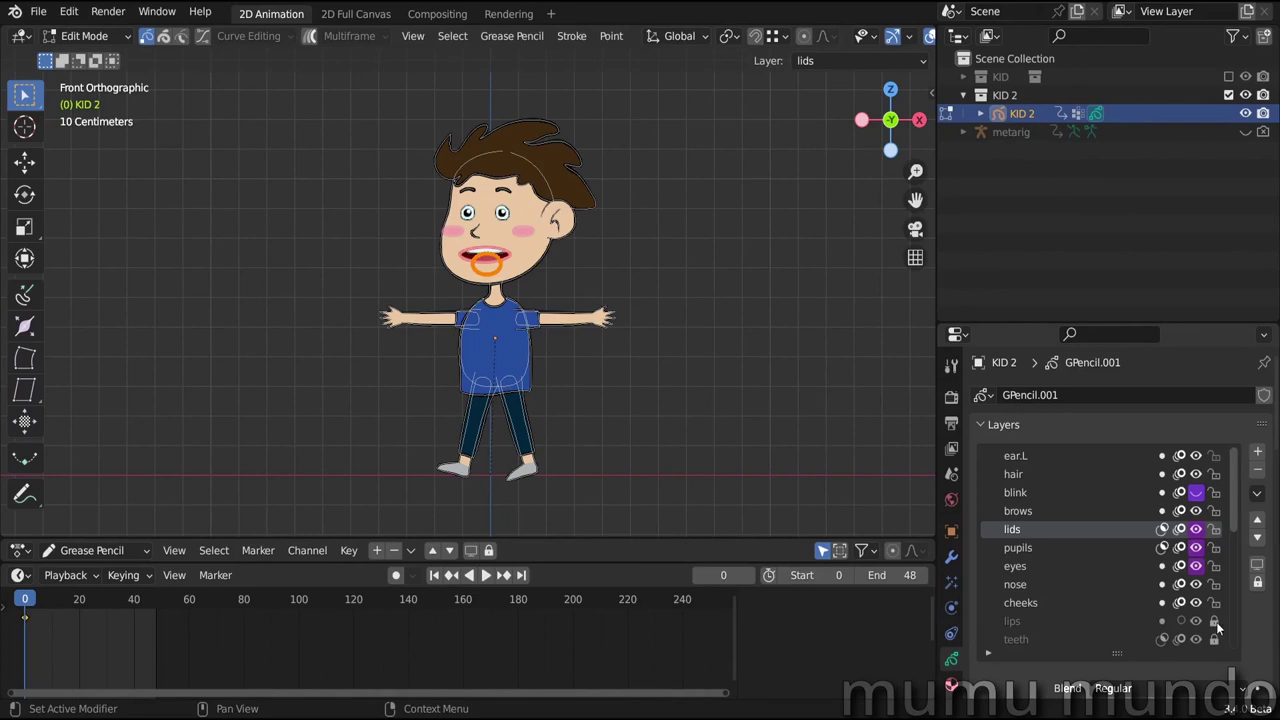
pyautogui.scroll(-4, 1110, 558)
pyautogui.scroll(-4, 1112, 558)
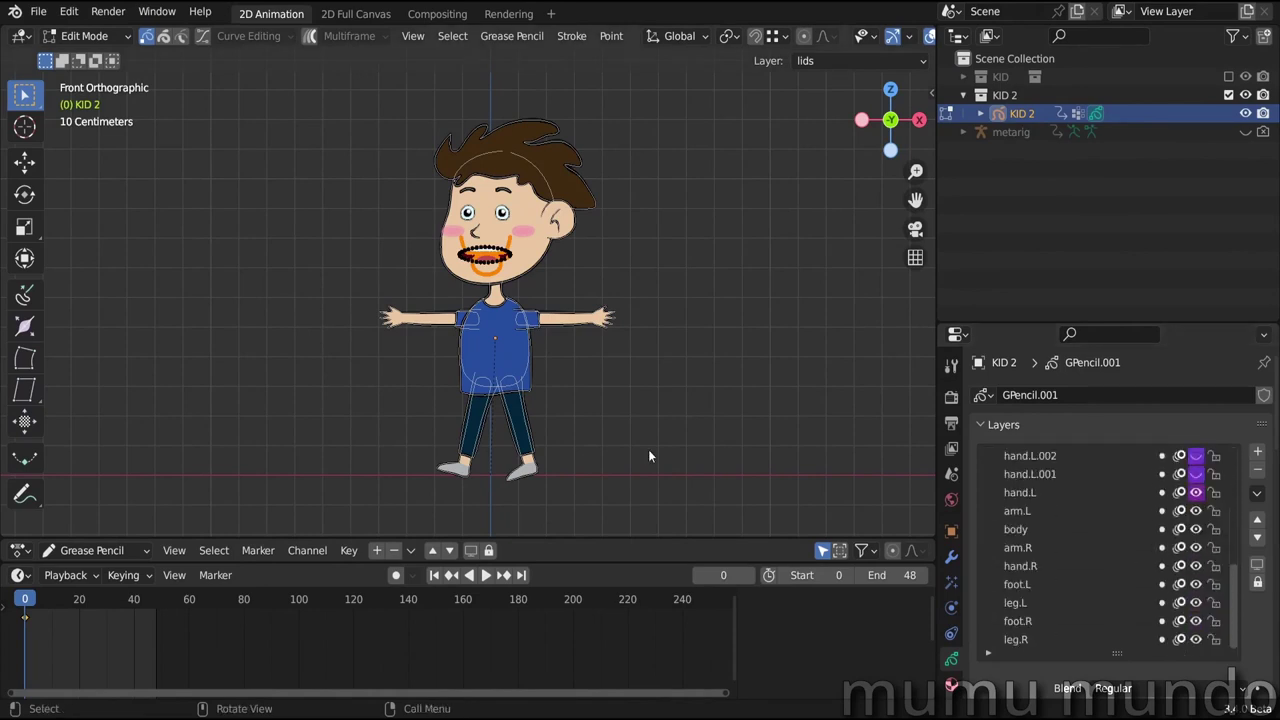
# - Scale all strokes of KID 2 along Z to about 0.84 and return to Object Mode
pyautogui.press('a')
pyautogui.press('s')
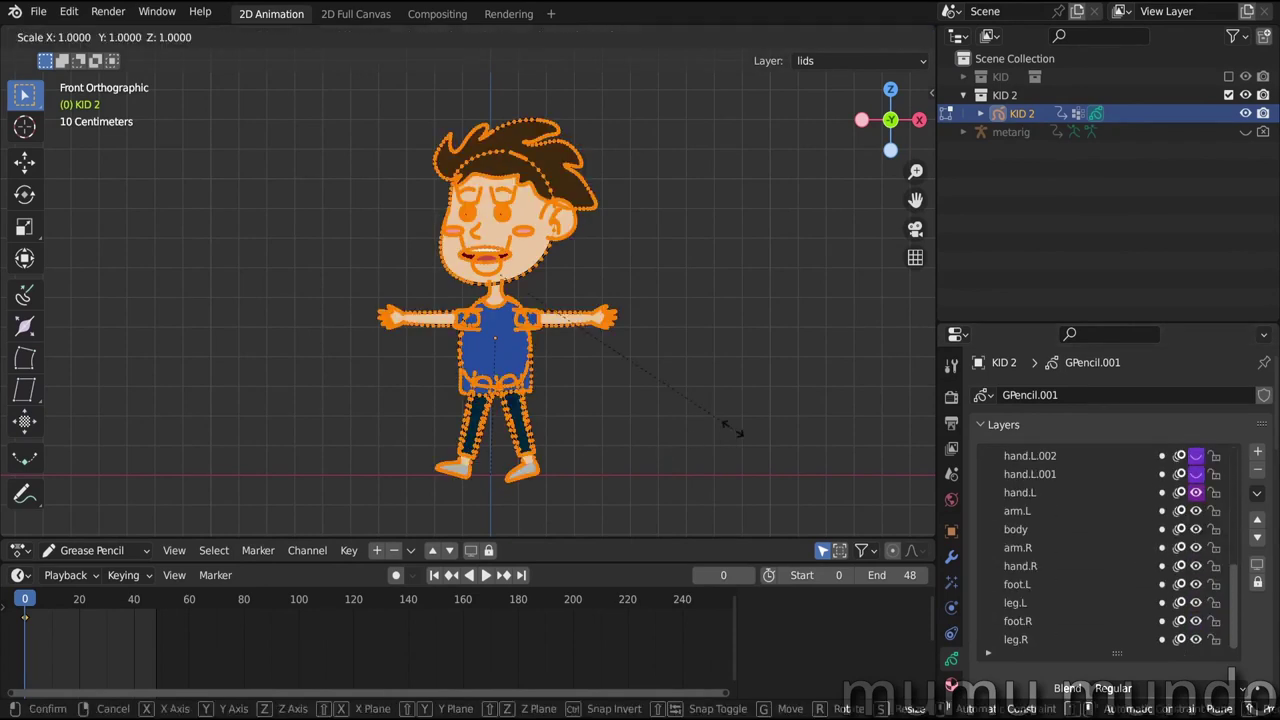
pyautogui.press('z')
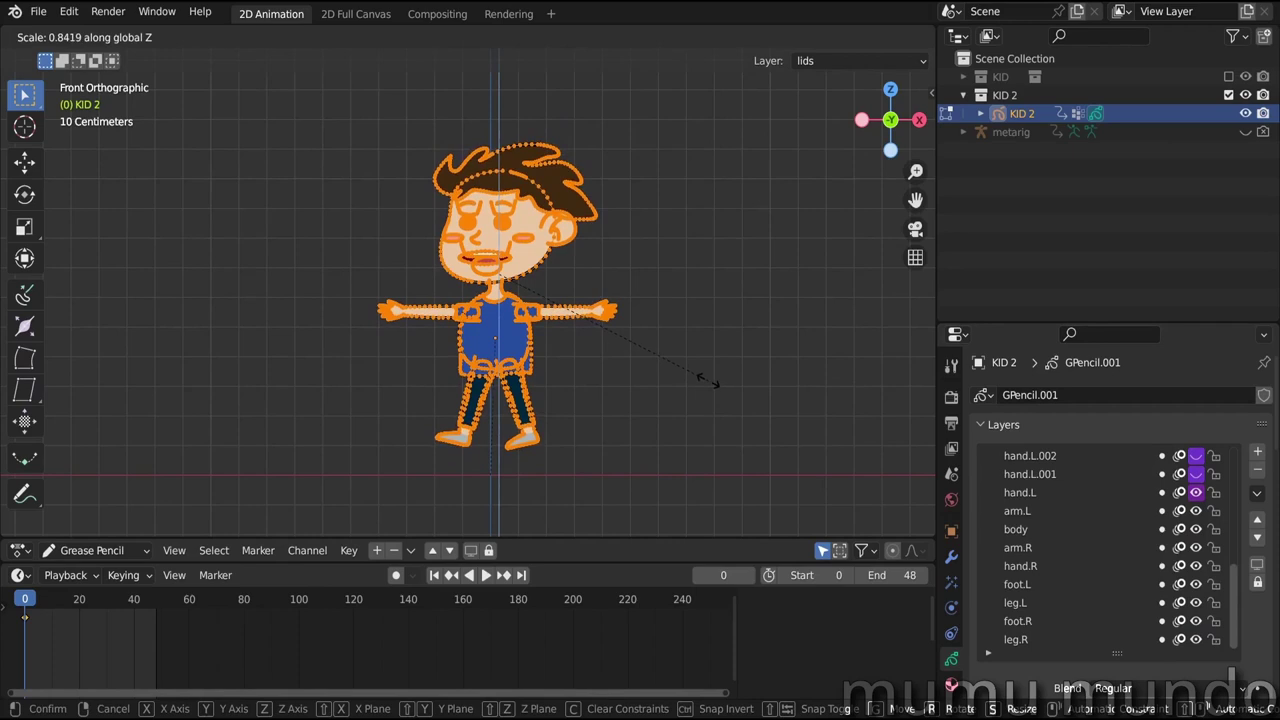
pyautogui.click(705, 397)
pyautogui.press('Tab')
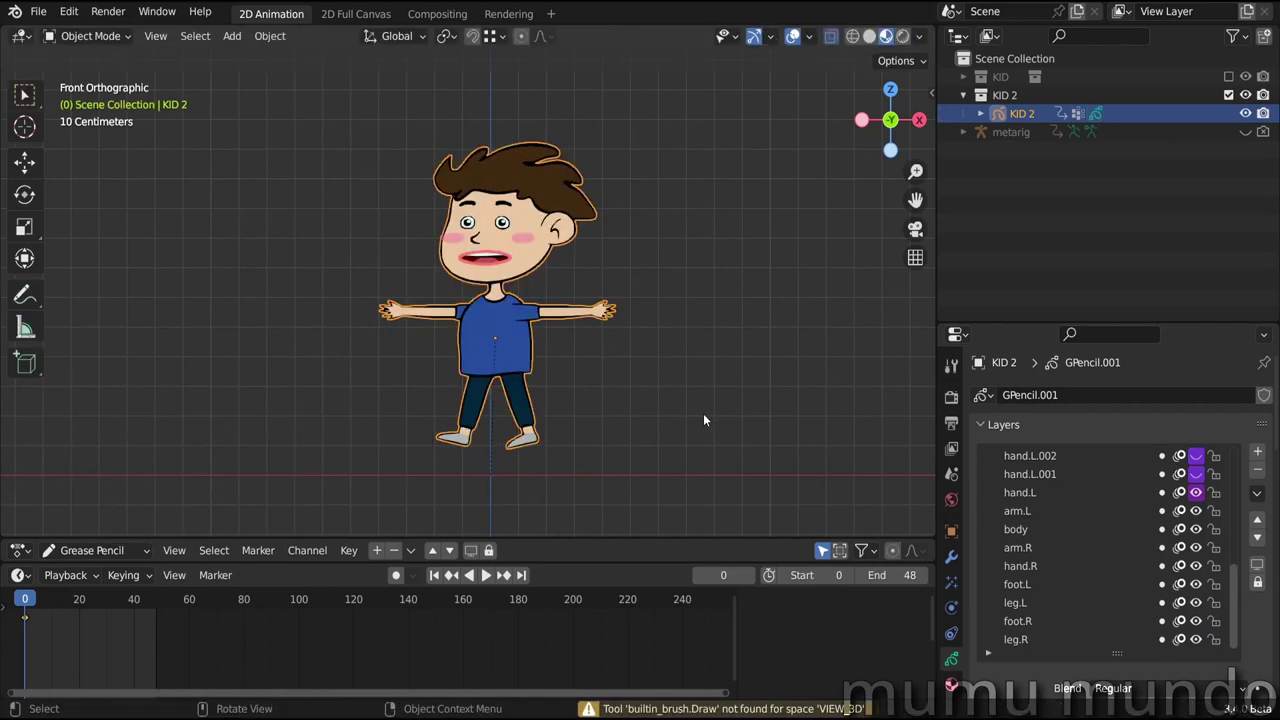
# - Move the KID 2 drawing down along Z until the feet rest on the ground line
pyautogui.press('g')
pyautogui.press('z')
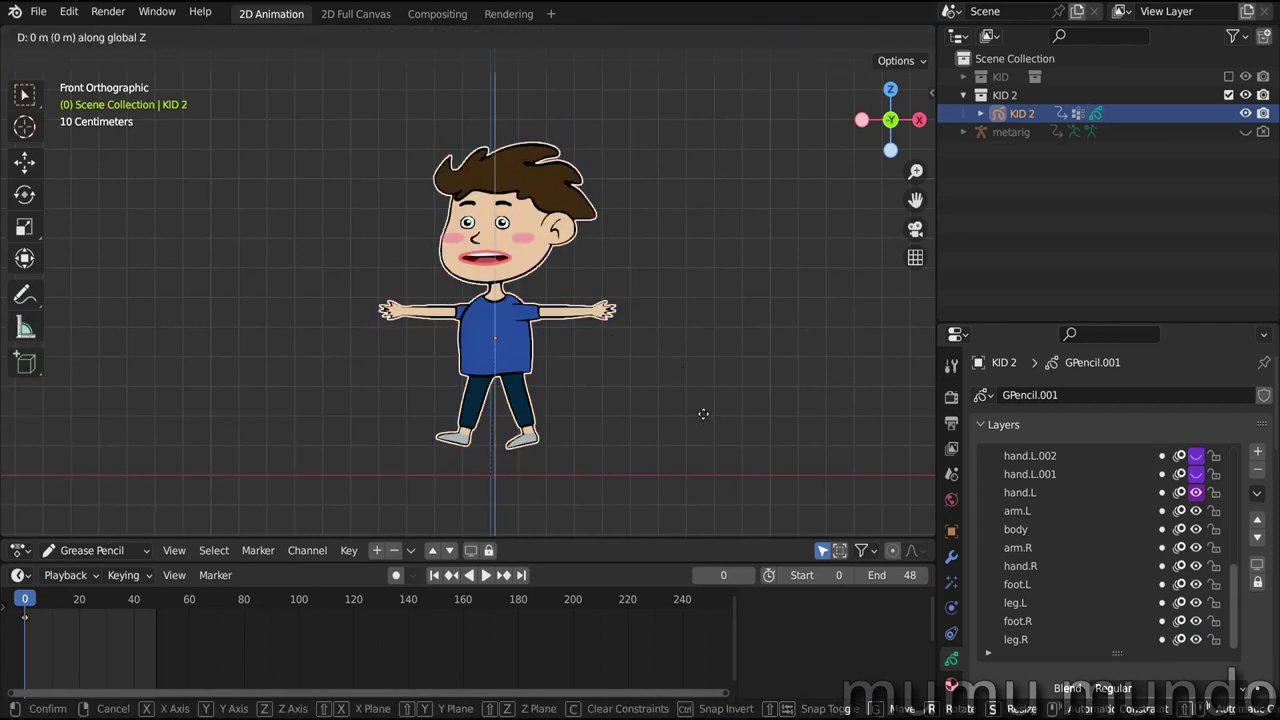
pyautogui.click(700, 441)
pyautogui.scroll(4, 305, 405)
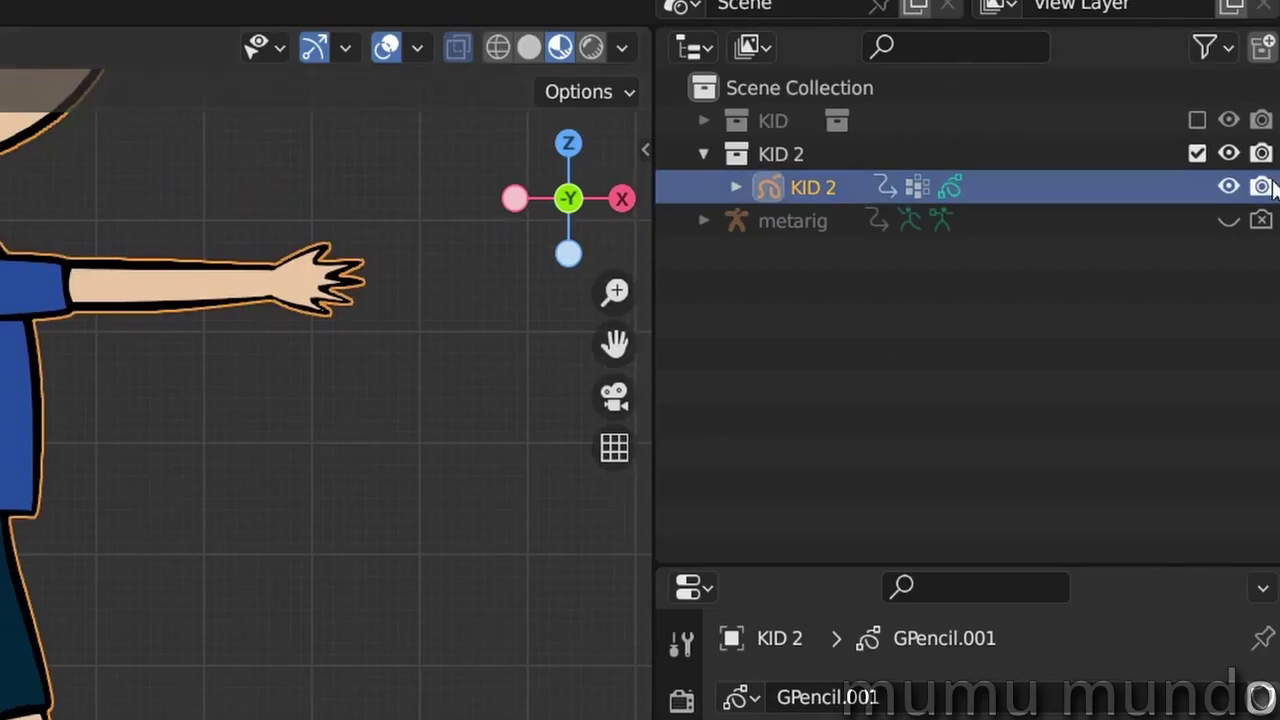
# - Unhide the metarig and duplicate it in place
pyautogui.click(1245, 131)
pyautogui.click(830, 228)
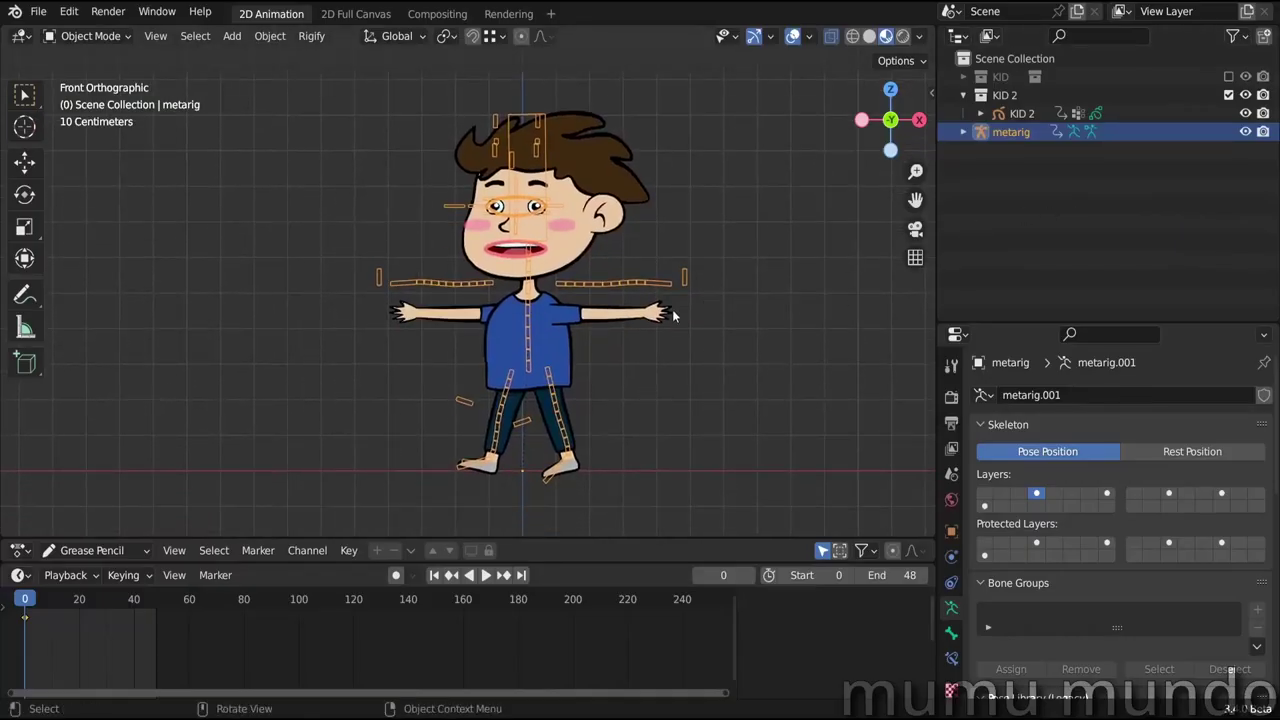
pyautogui.hotkey('shift', 'd')
pyautogui.rightClick(755, 301)
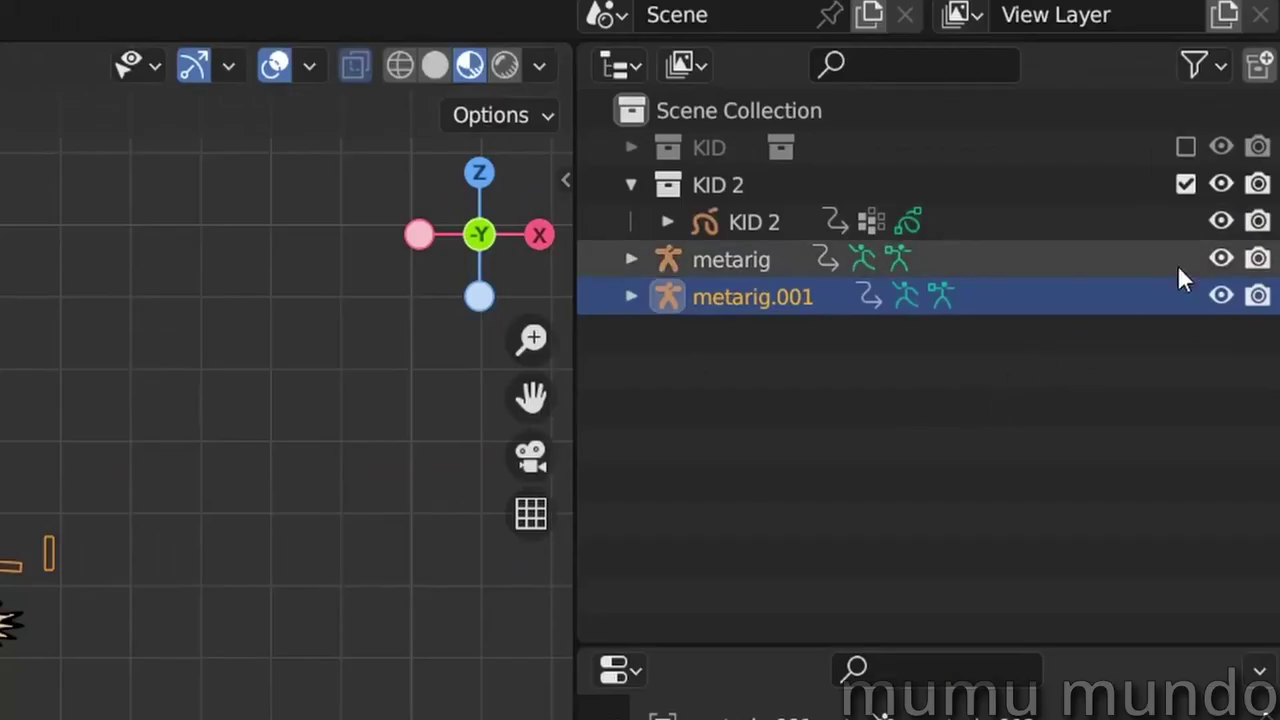
# - Hide the original metarig in the viewport and in renders, and move it into the KID collection
pyautogui.click(1221, 259)
pyautogui.click(1258, 259)
pyautogui.click(727, 265)
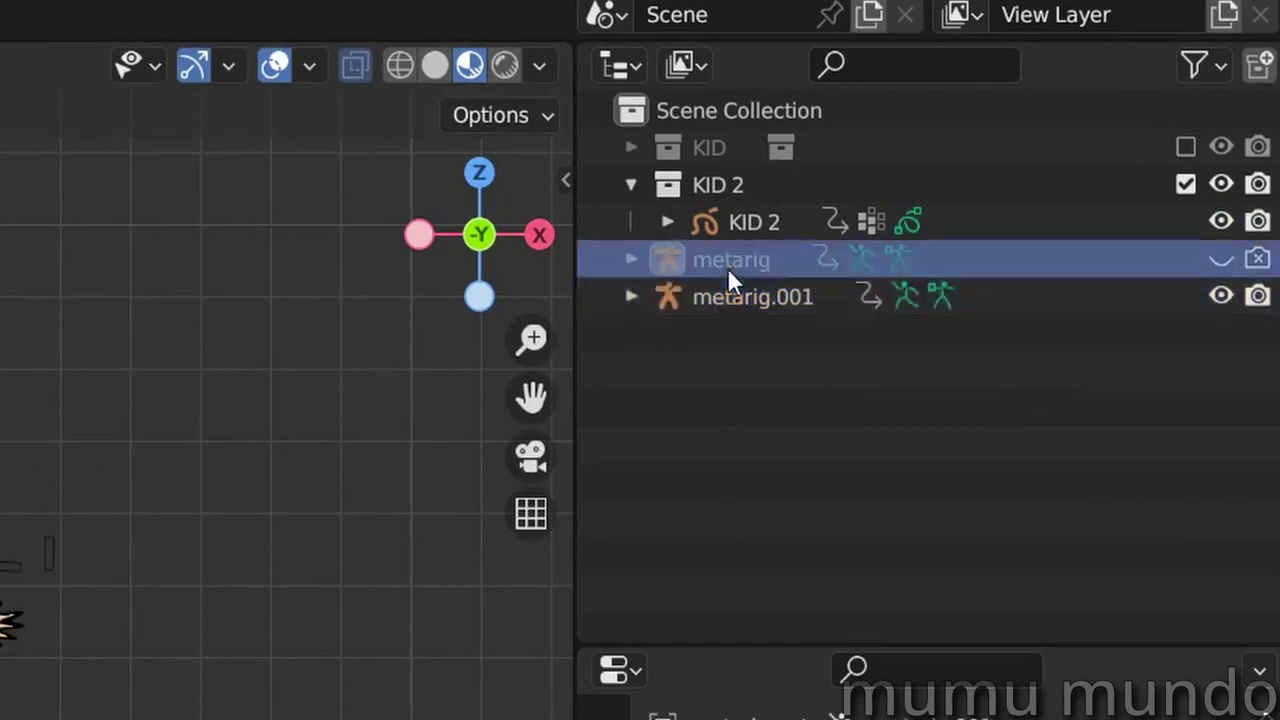
pyautogui.moveTo(727, 260); pyautogui.dragTo(727, 151)
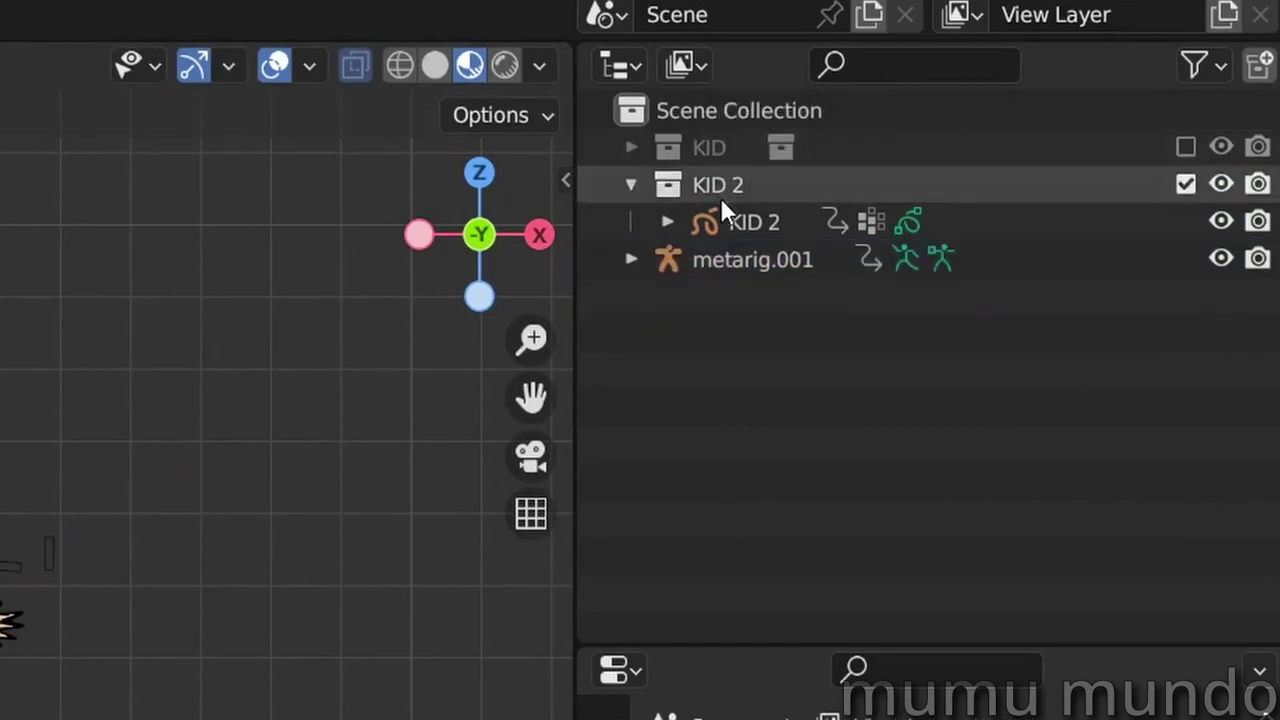
# - Rename the duplicated metarig as KID 2 metarig
pyautogui.doubleClick(727, 259)
pyautogui.press('Home')
pyautogui.write('KID 2')
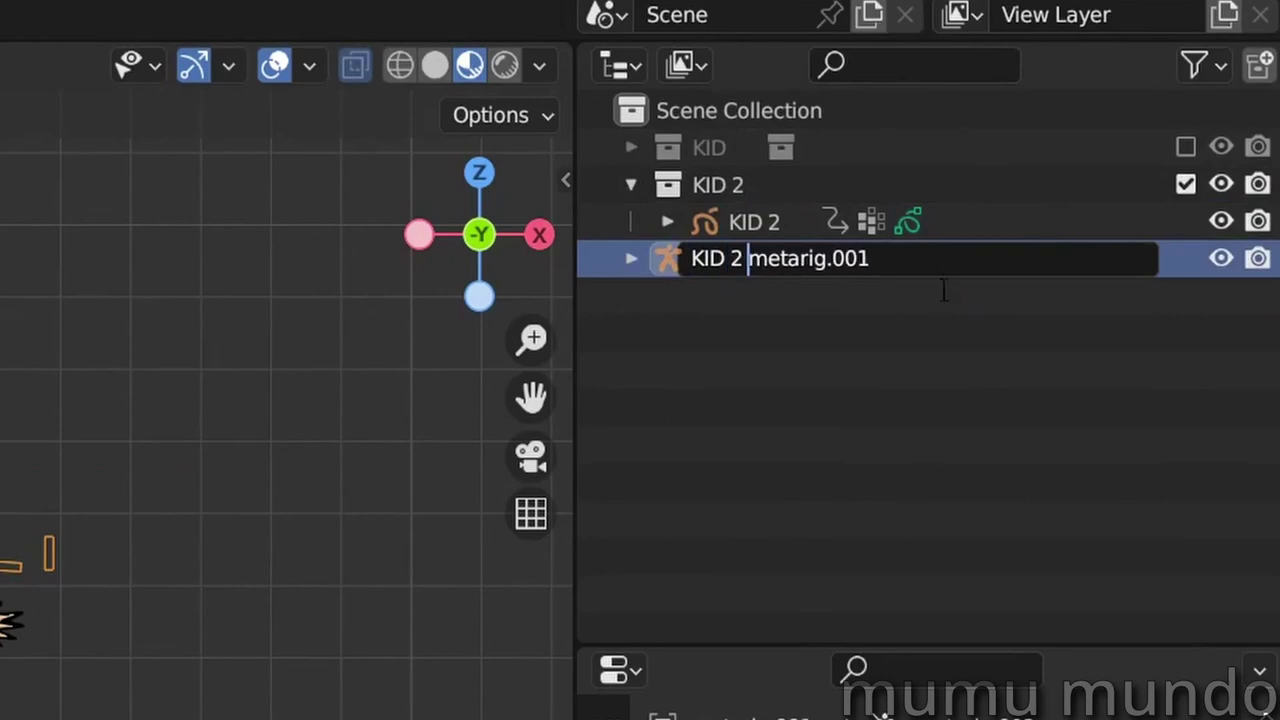
pyautogui.press('End')
pyautogui.press('BackSpace')
pyautogui.press('BackSpace')
pyautogui.press('BackSpace')
pyautogui.press('BackSpace')
pyautogui.press('Return')
# - Set the viewport display of the KID 2 metarig's bones to Octahedral
pyautogui.scroll(-8, 964, 290)
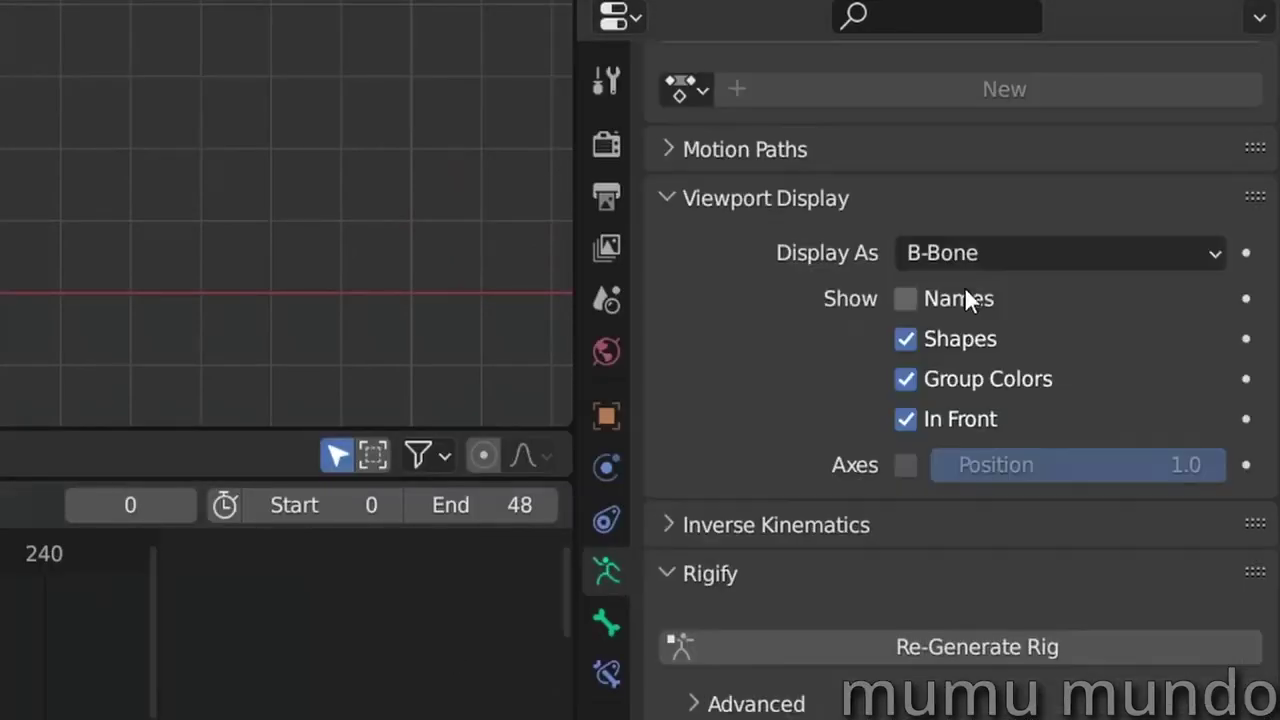
pyautogui.click(1021, 256)
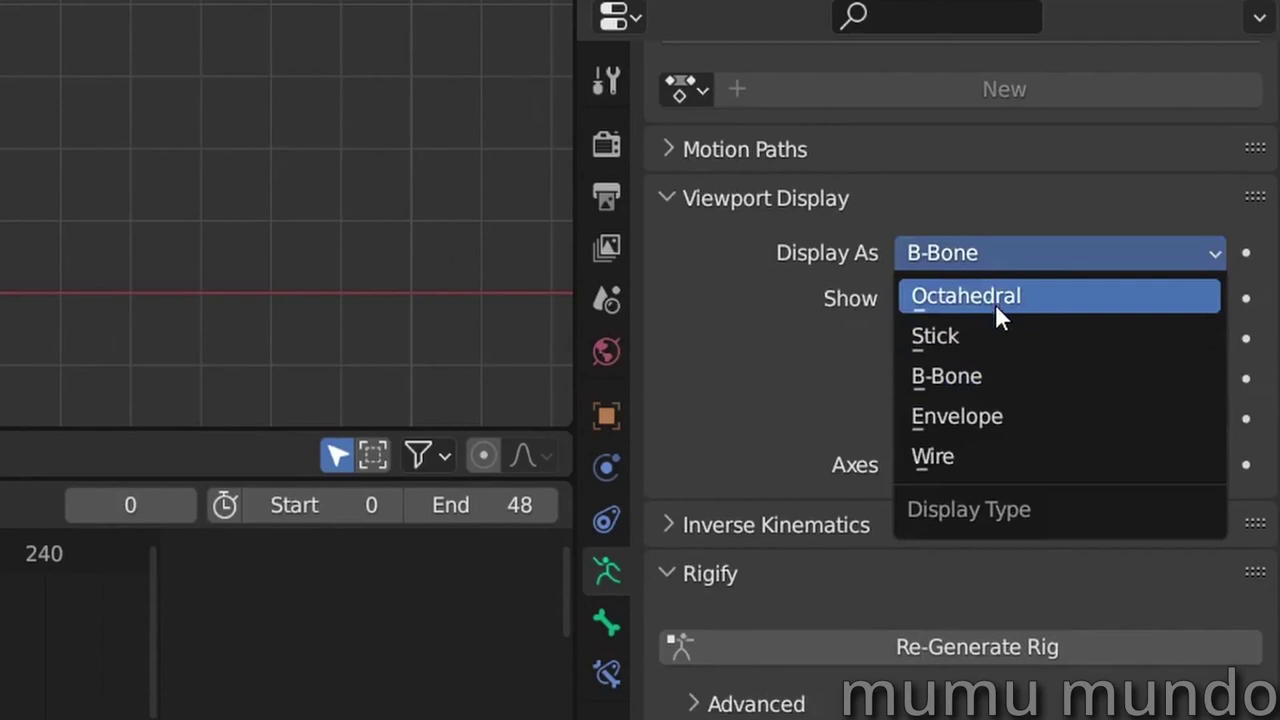
pyautogui.click(962, 297)
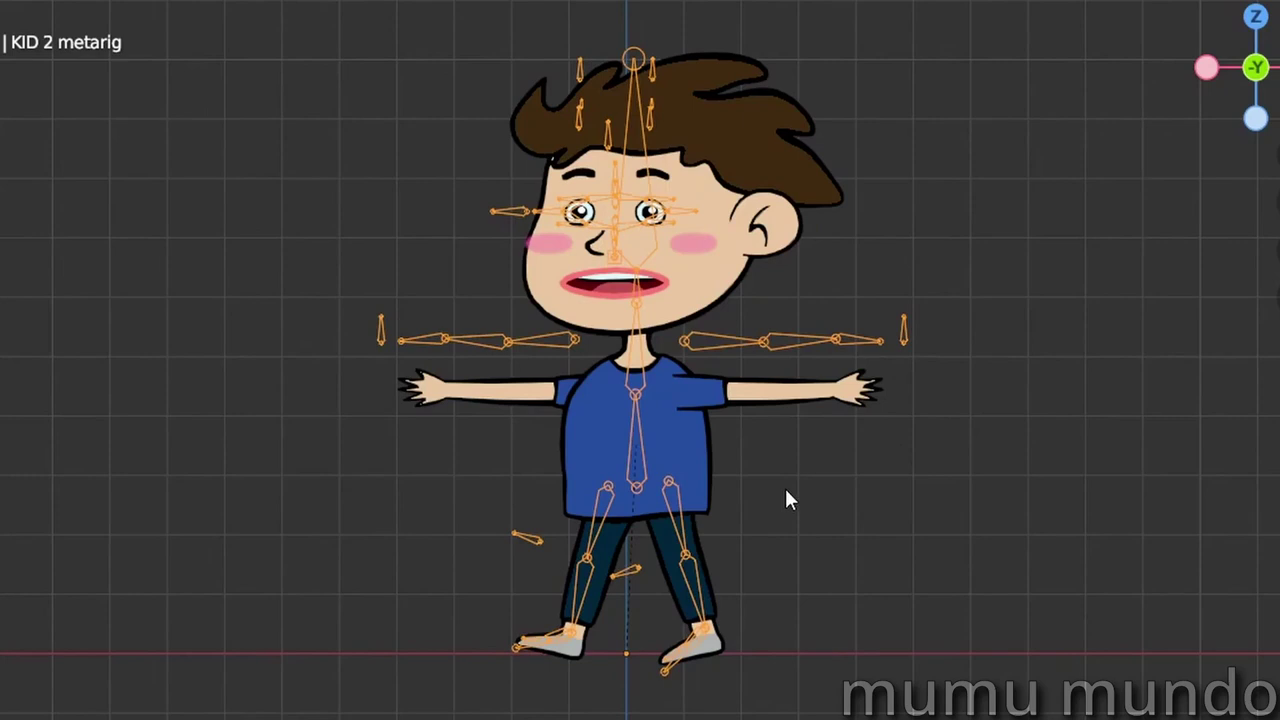
# - Enter Edit Mode on the KID 2 metarig and lower the right leg's hip joint toward the shirt's hem
pyautogui.press('Tab')
pyautogui.scroll(2, 768, 550)
pyautogui.keyDown('shift'); pyautogui.moveTo(819, 640); pyautogui.dragTo(693, 337, button='middle'); pyautogui.keyUp('shift')
pyautogui.scroll(3, 666, 440)
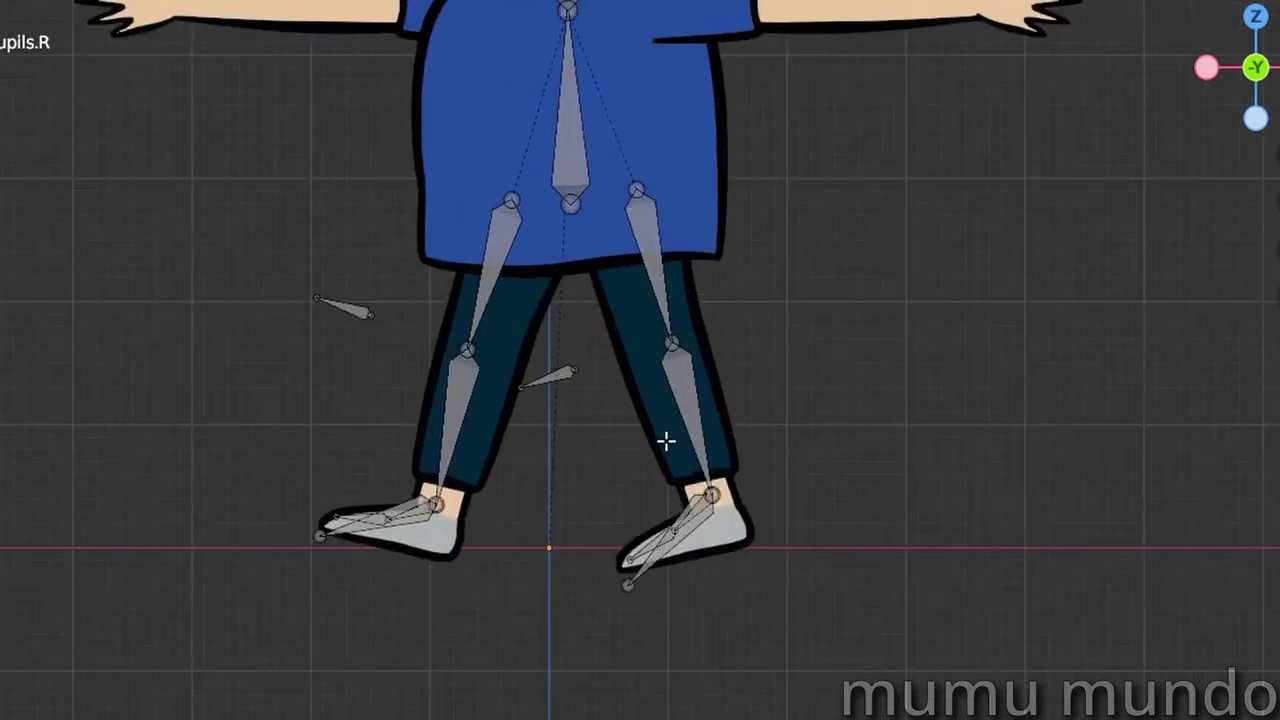
pyautogui.keyDown('shift'); pyautogui.moveTo(584, 288); pyautogui.dragTo(678, 411, button='middle'); pyautogui.keyUp('shift')
pyautogui.click(601, 304)
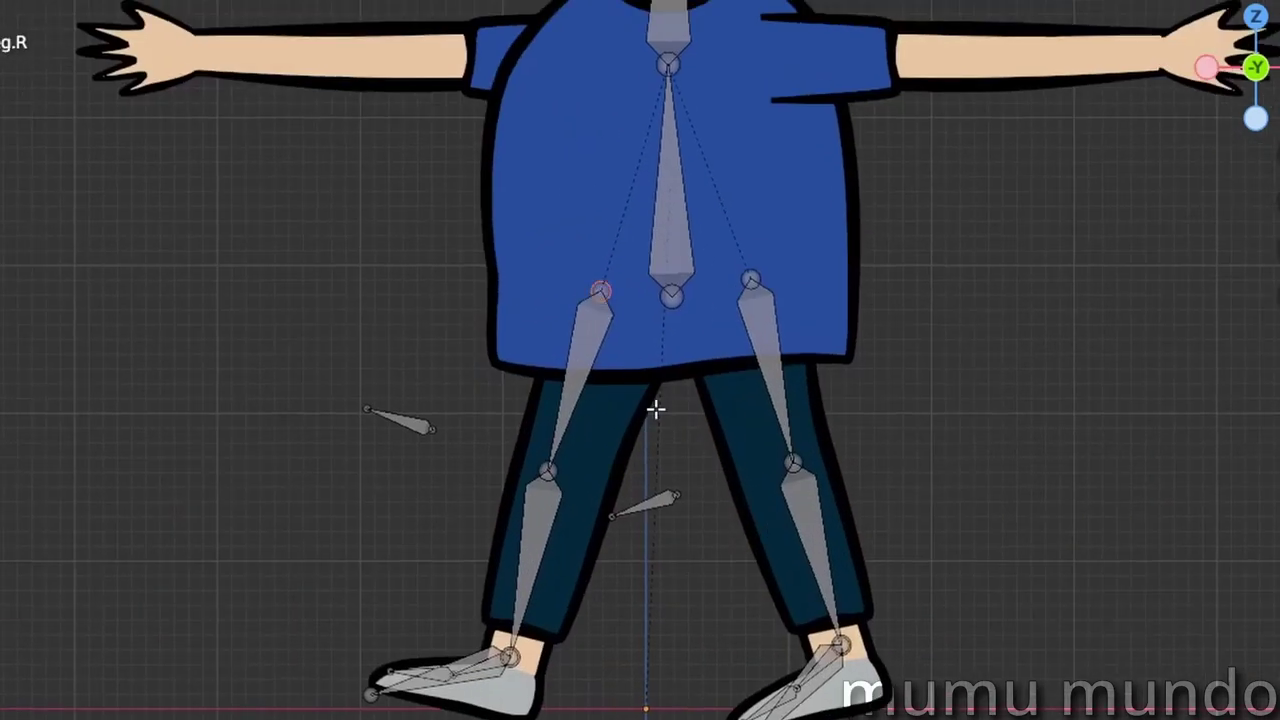
pyautogui.press('g')
pyautogui.click(666, 463)
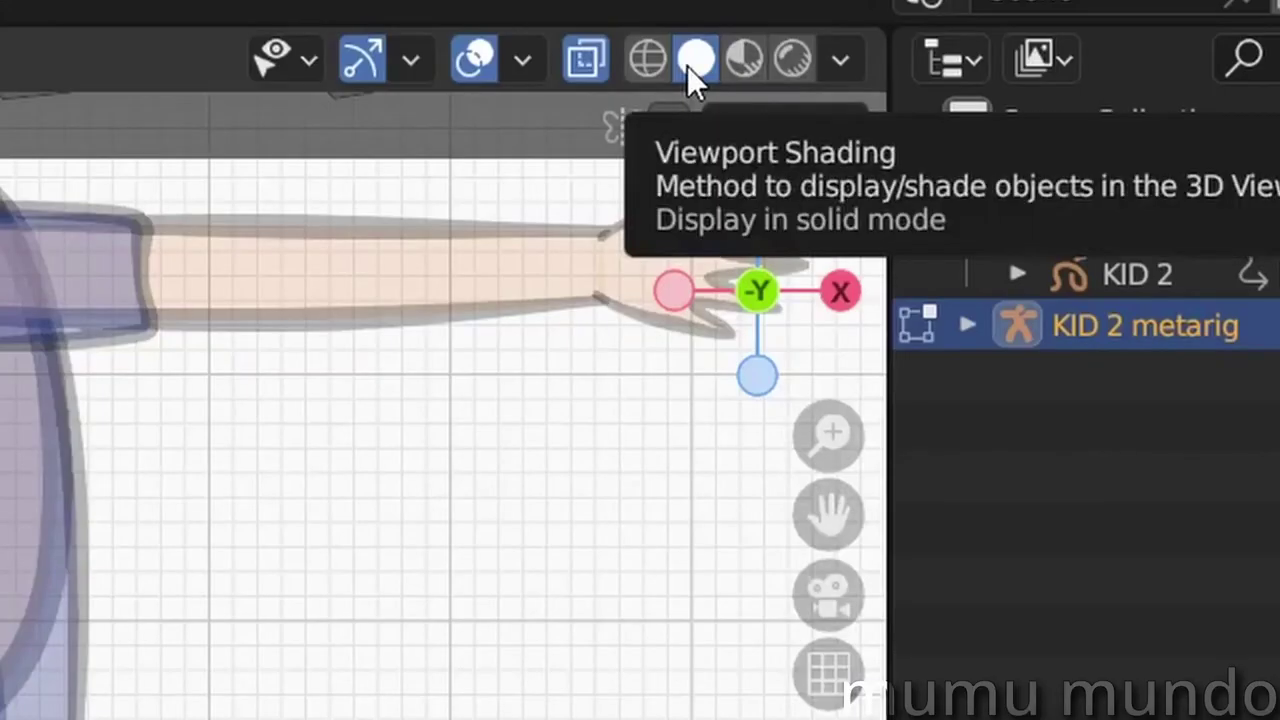
# - Show the viewport in solid shading with X-ray on and lower the base joint of the lowest spine bone by 0.042152 m
pyautogui.click(567, 63)
pyautogui.click(567, 63)
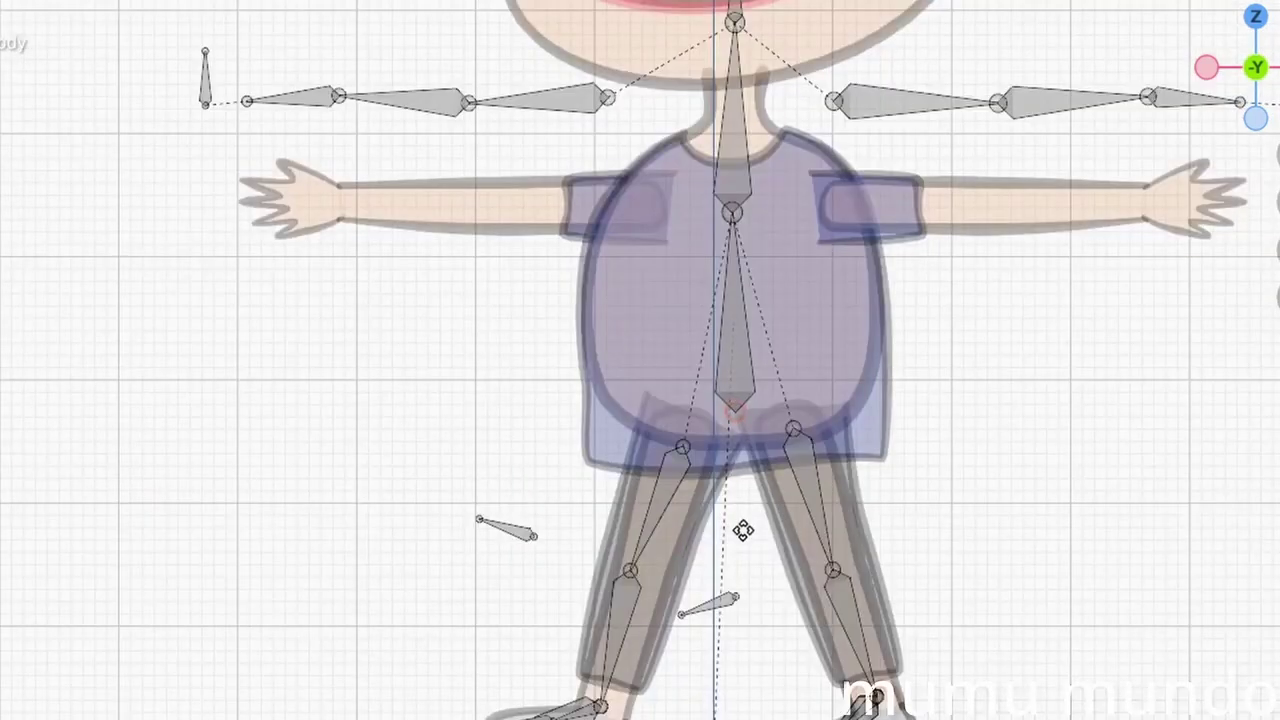
pyautogui.click(748, 577)
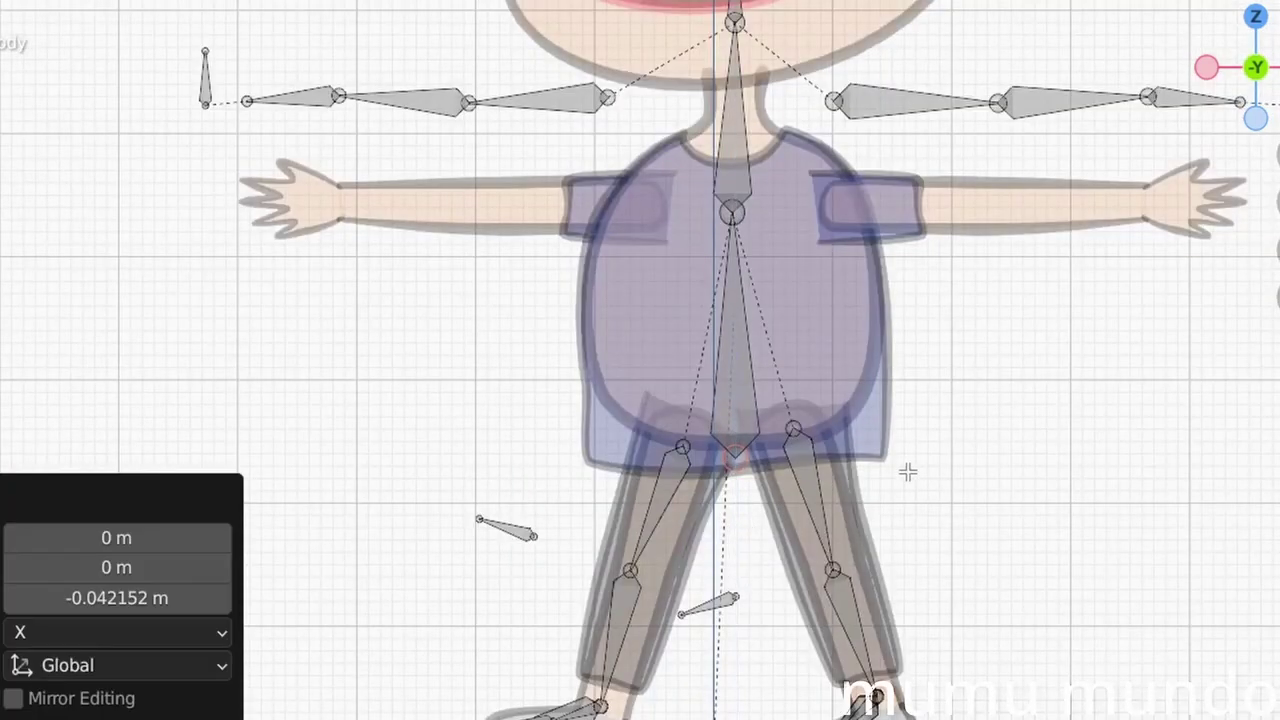
# - Lower the joint between the two spine bones to the middle of the torso
pyautogui.keyDown('shift'); pyautogui.moveTo(862, 369); pyautogui.dragTo(866, 546, button='middle'); pyautogui.keyUp('shift')
pyautogui.click(738, 390)
pyautogui.press('g')
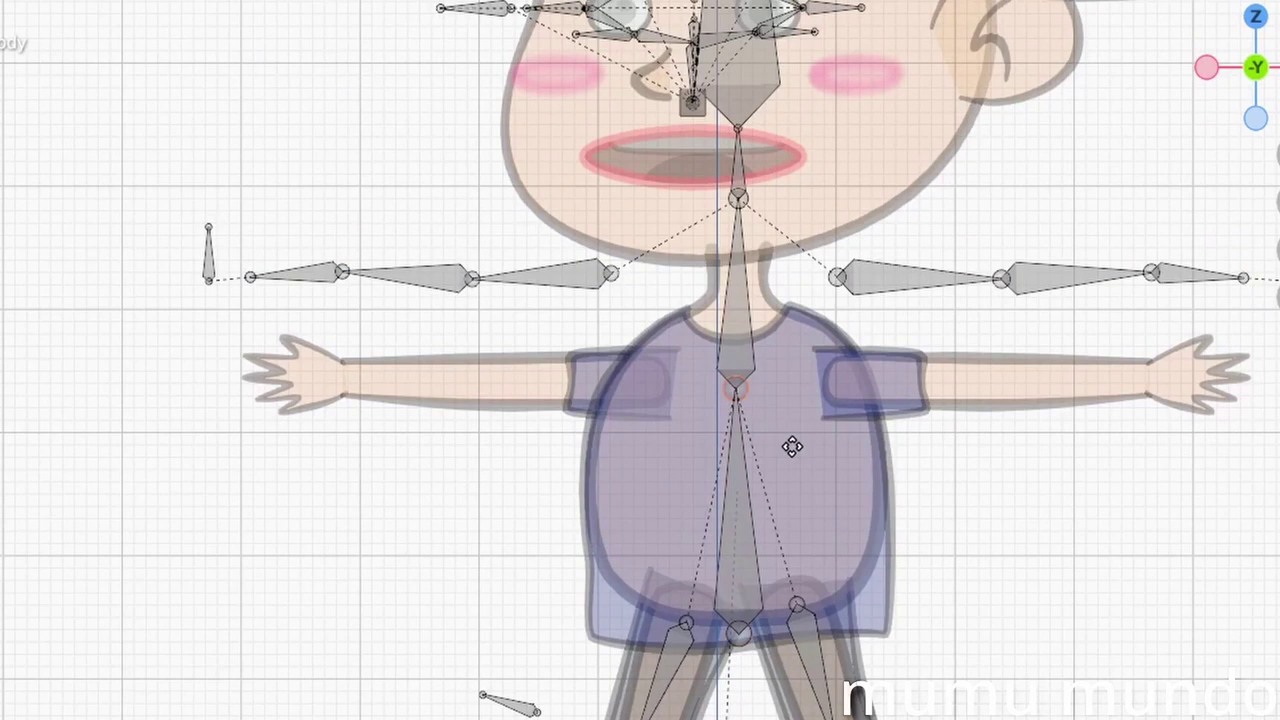
pyautogui.click(805, 537)
# - Lower the neck bone's joints onto the drawn neck and bring the head bone's tip down to the top of the skull
pyautogui.keyDown('shift'); pyautogui.moveTo(762, 116); pyautogui.dragTo(795, 240, button='middle'); pyautogui.keyUp('shift')
pyautogui.moveTo(795, 240); pyautogui.dragTo(738, 349)
pyautogui.press('g')
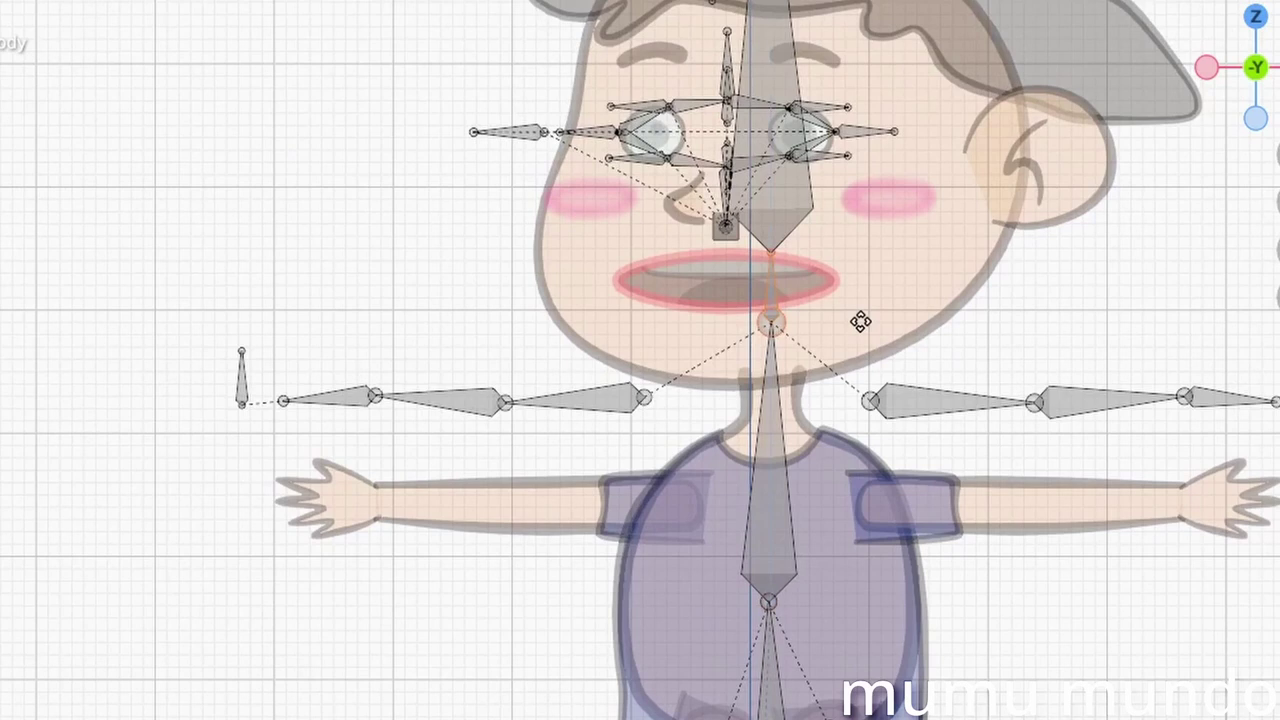
pyautogui.click(858, 451)
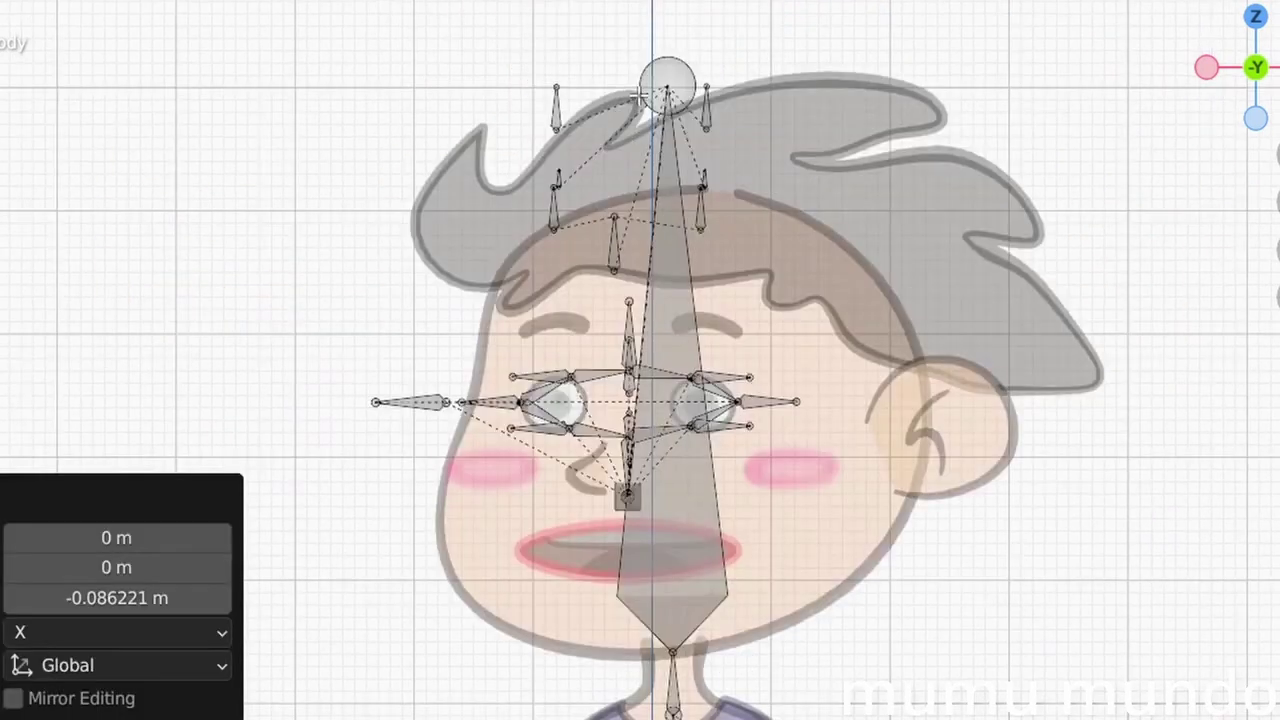
pyautogui.press('g')
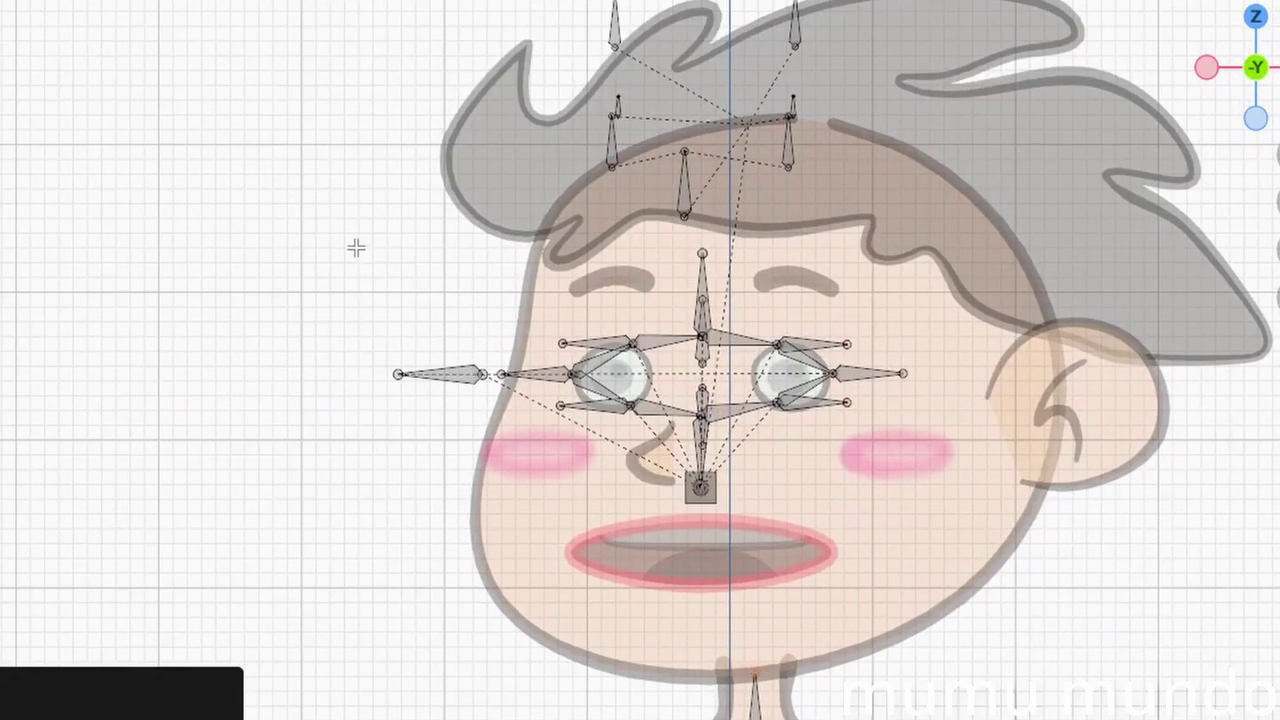
# - Move the group of mouth bones down onto the lips and undo the last move of the lower-lip bones
pyautogui.moveTo(356, 248); pyautogui.dragTo(940, 514)
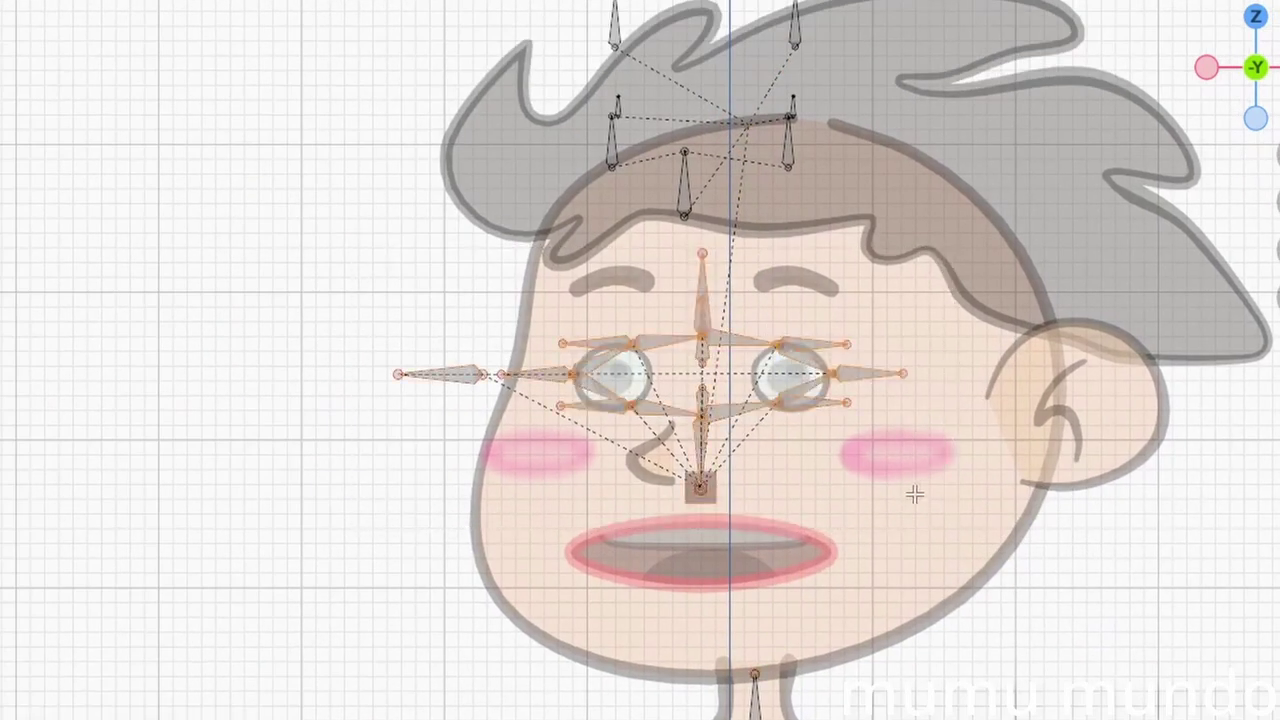
pyautogui.press('g')
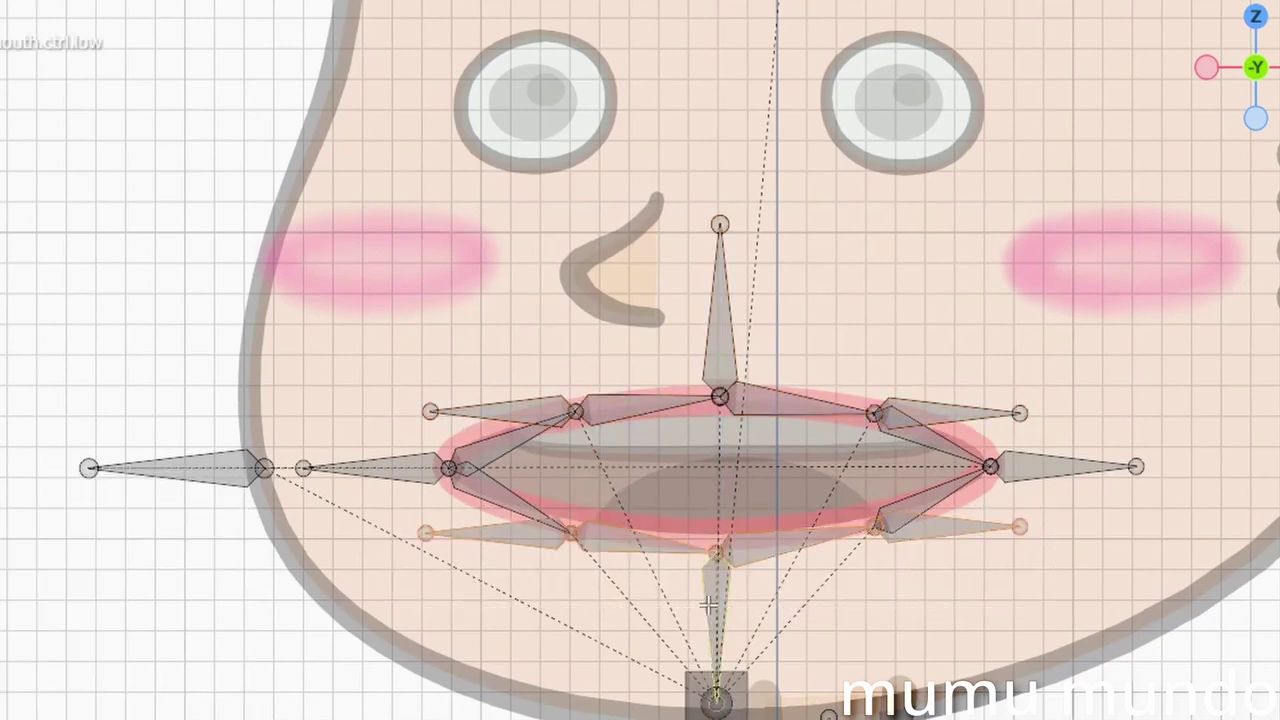
pyautogui.click(832, 612)
pyautogui.hotkey('ctrl', 'z')
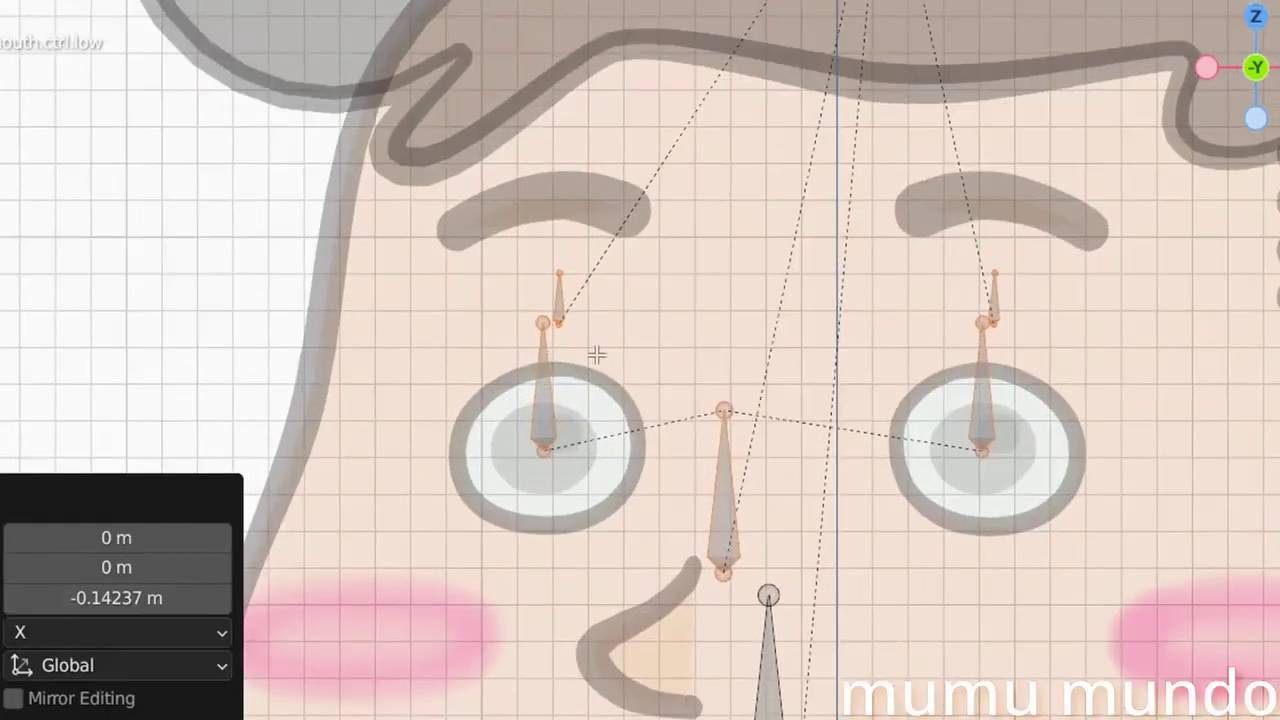
# - Select both small eyelid bones and lower them to the upper edges of the eyes
pyautogui.click(560, 312)
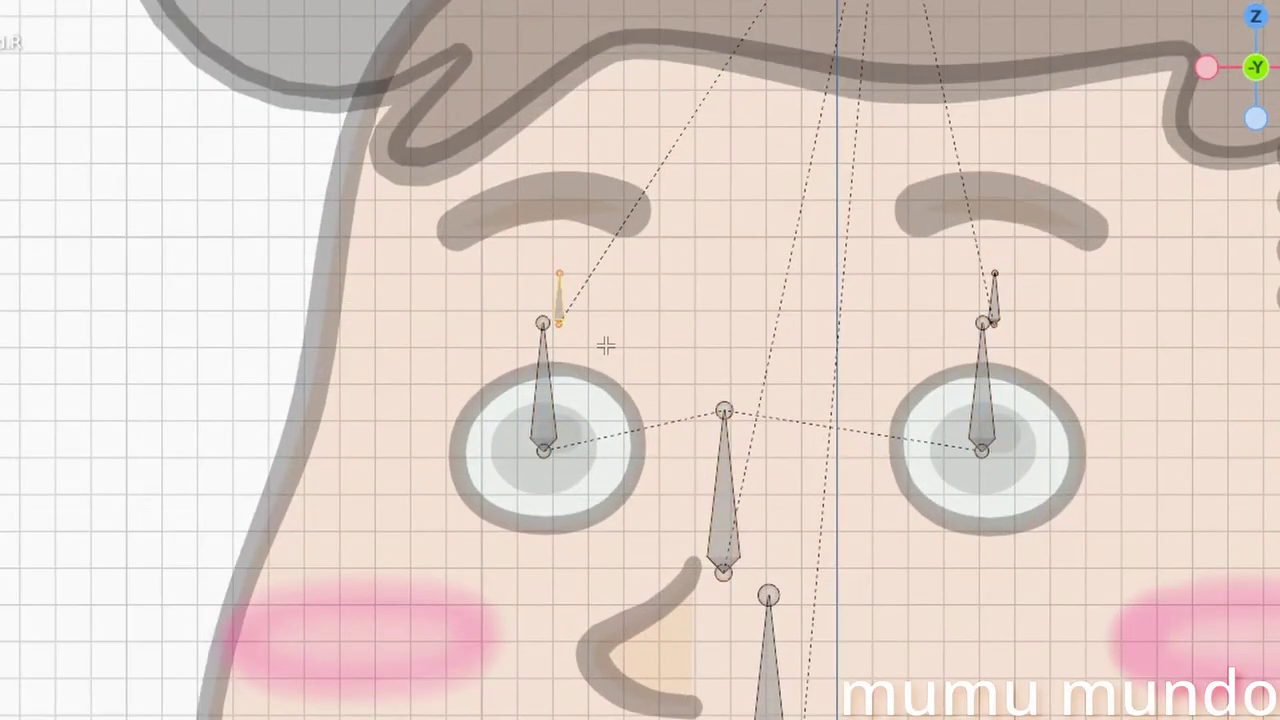
pyautogui.keyDown('shift'); pyautogui.click(993, 298); pyautogui.keyUp('shift')
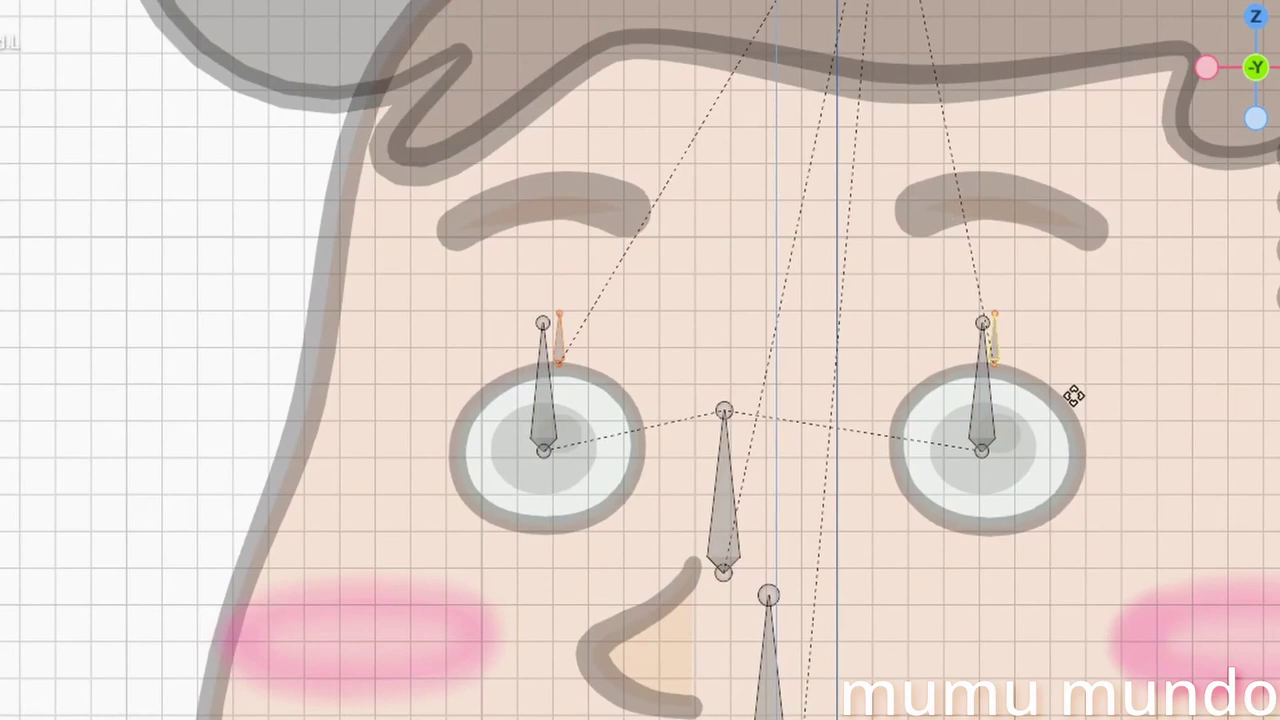
pyautogui.click(1074, 394)
# - Shift the right eyelid bone -0.013475 m along X, shift the left eyelid bone outward along X, and leave Edit Mode
pyautogui.press('g')
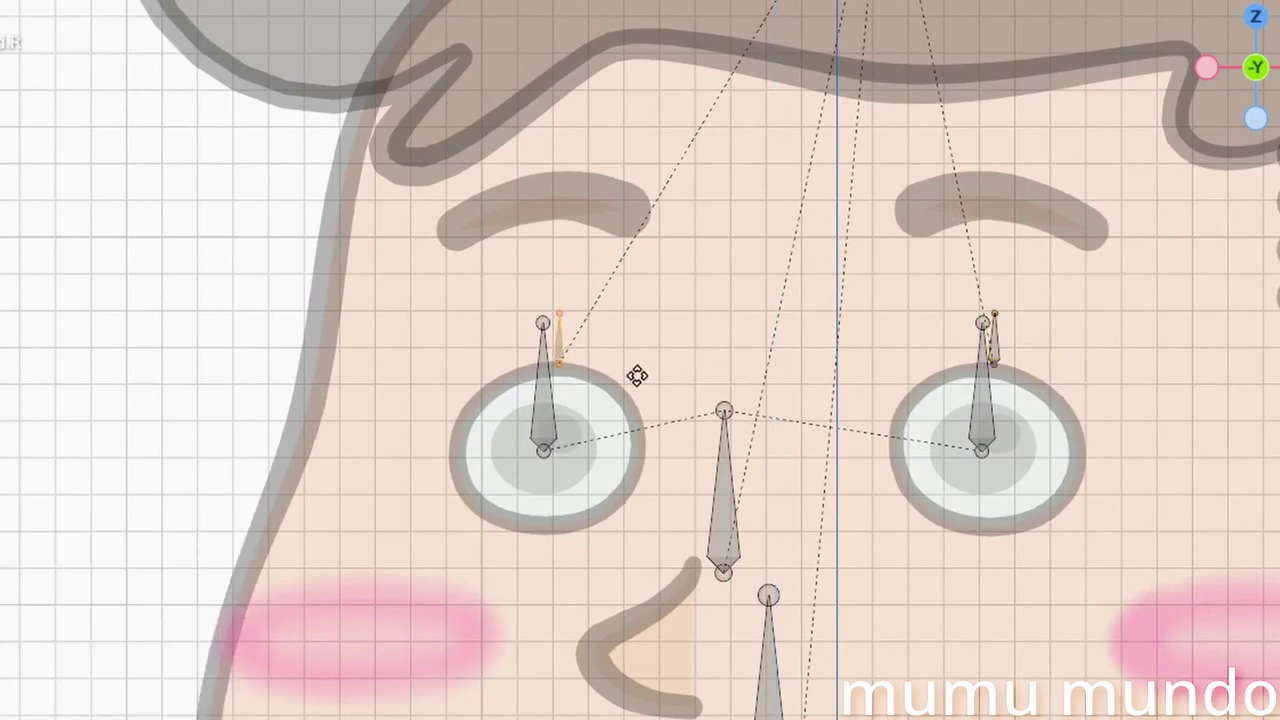
pyautogui.press('x')
pyautogui.click(598, 378)
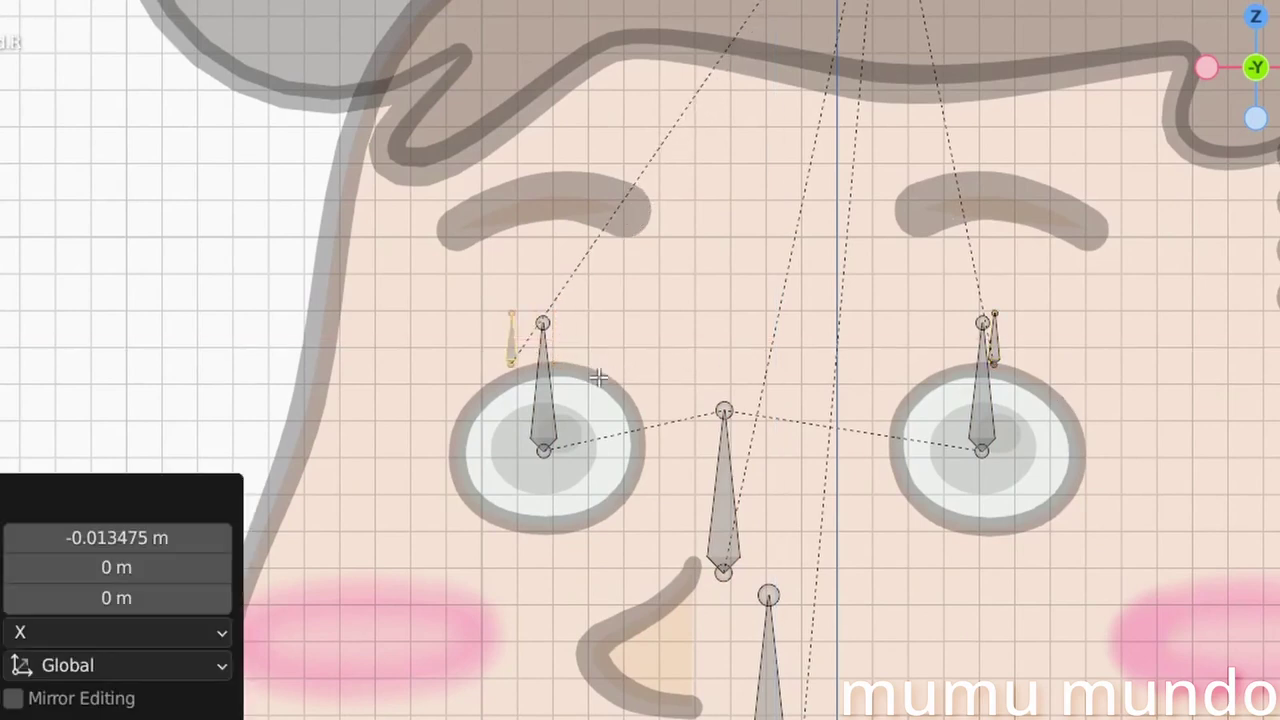
pyautogui.click(993, 345)
pyautogui.press('g')
pyautogui.press('x')
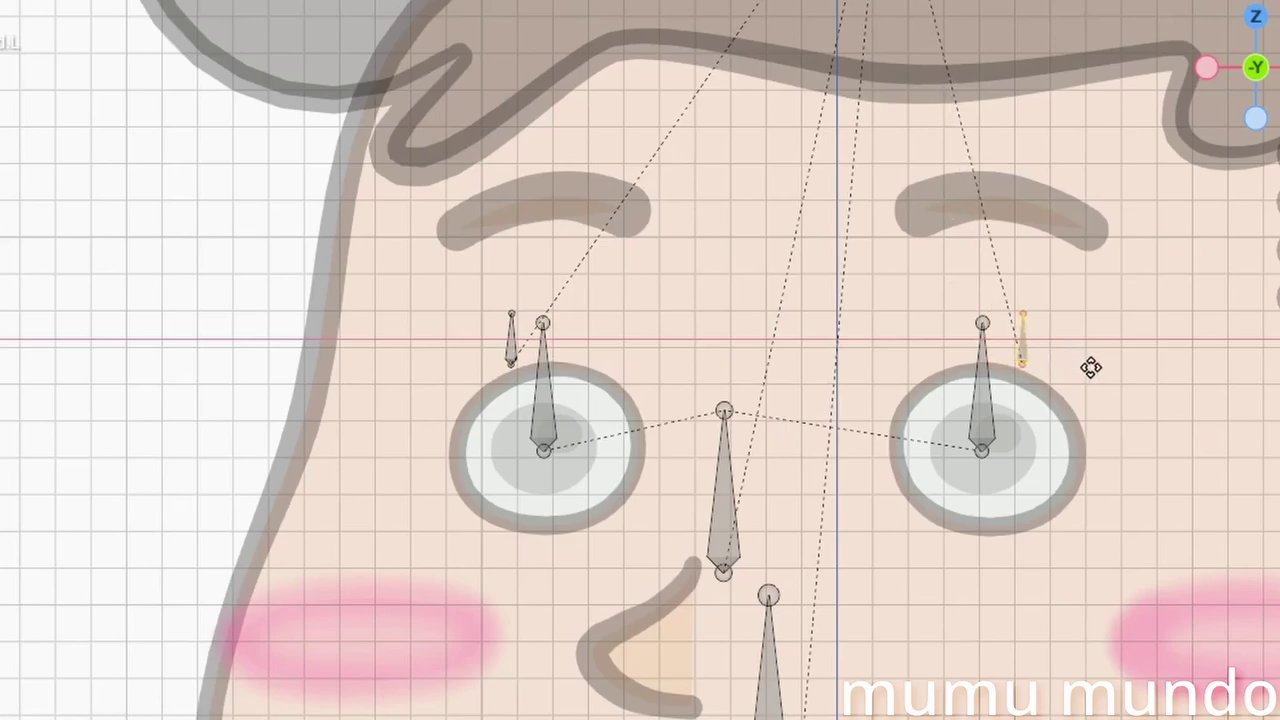
pyautogui.click(1090, 366)
pyautogui.scroll(-5, 649, 490)
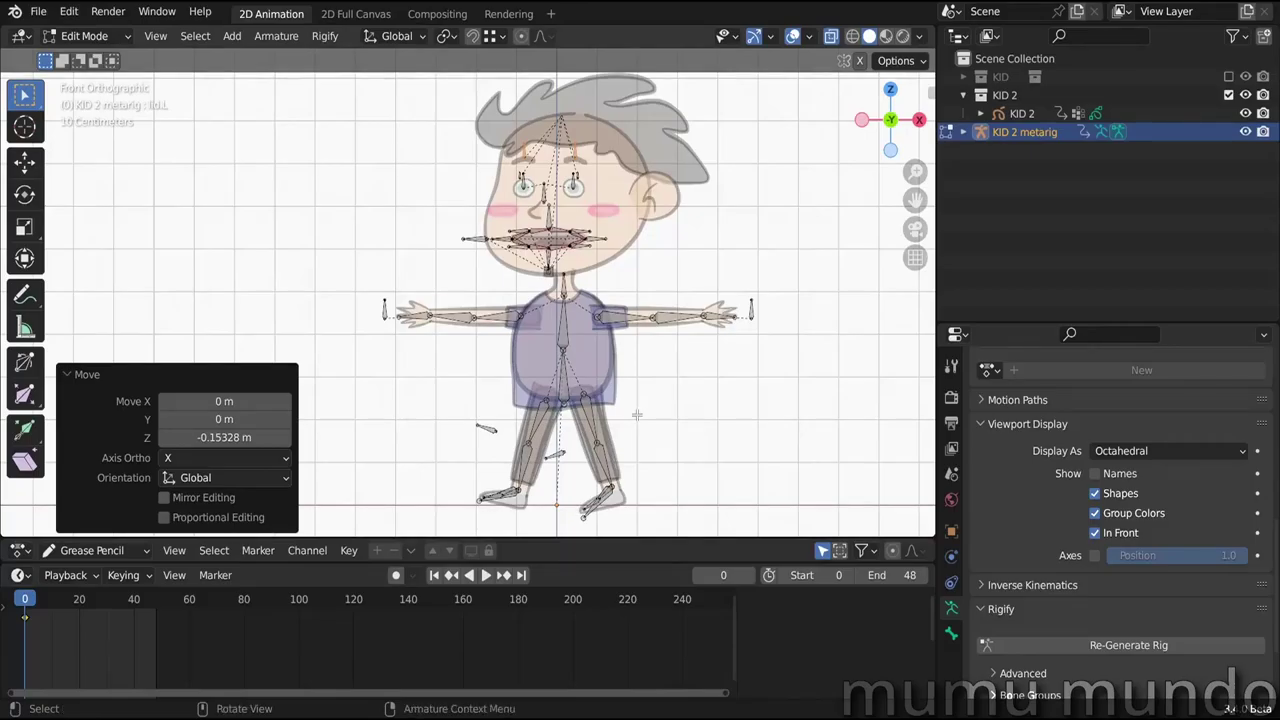
pyautogui.press('Tab')
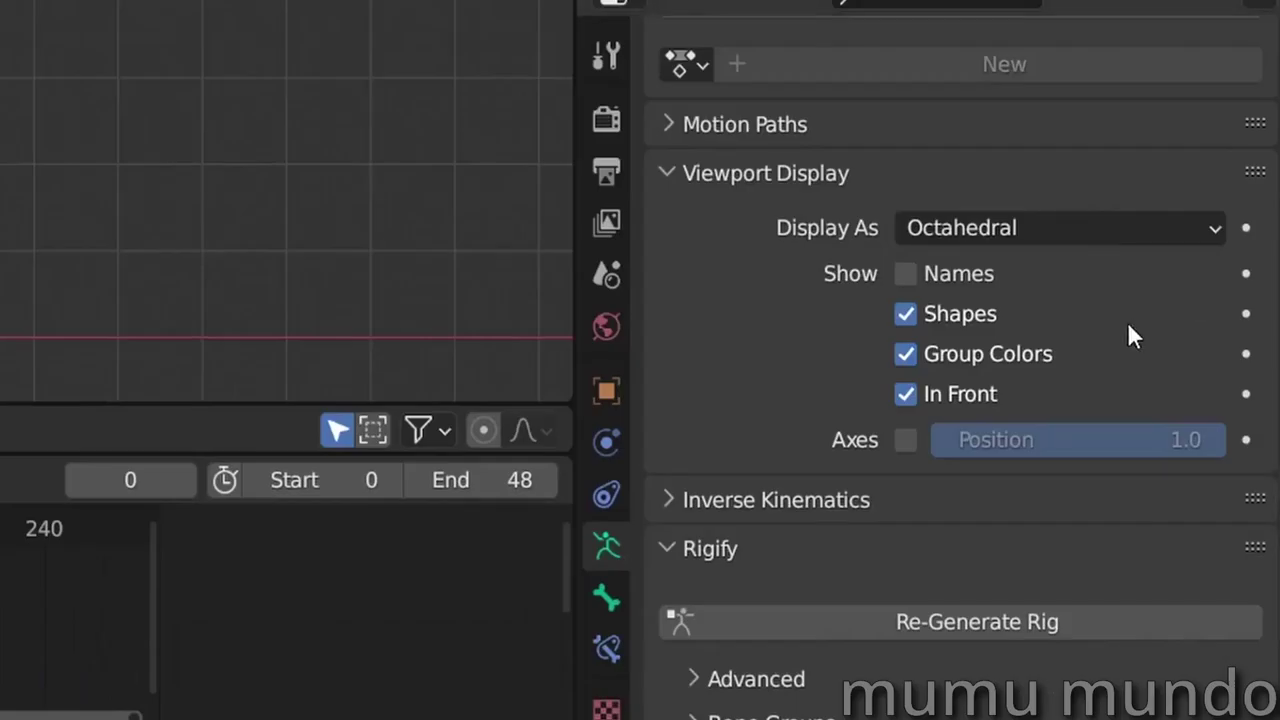
# - Try to re-generate the rig from the KID 2 metarig and exclude the KID collection from the view layer
pyautogui.scroll(-4, 751, 460)
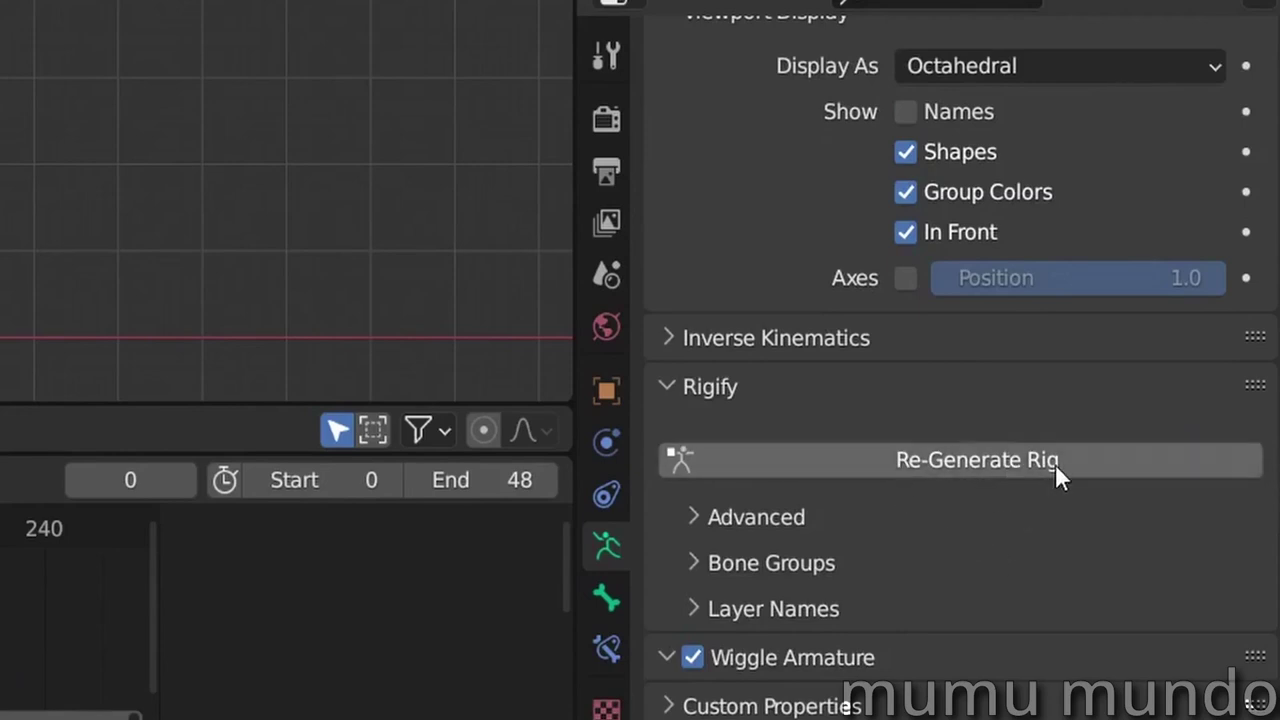
pyautogui.click(977, 462)
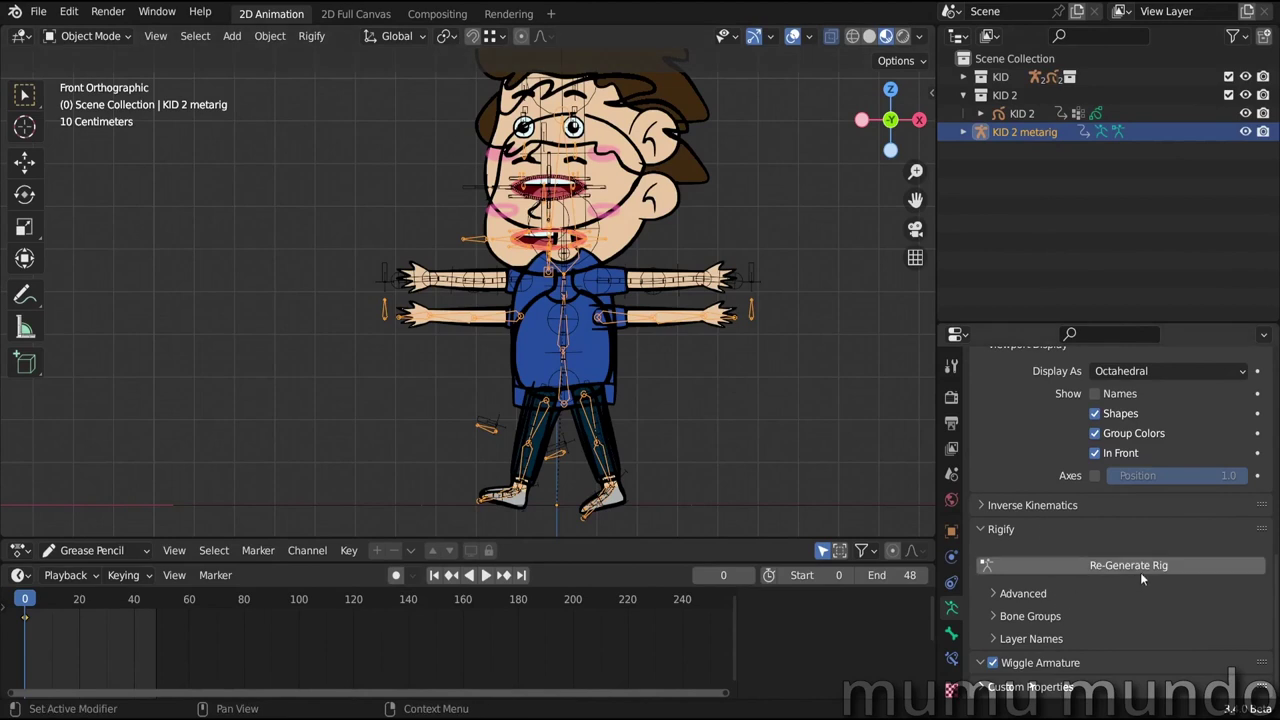
pyautogui.click(1228, 77)
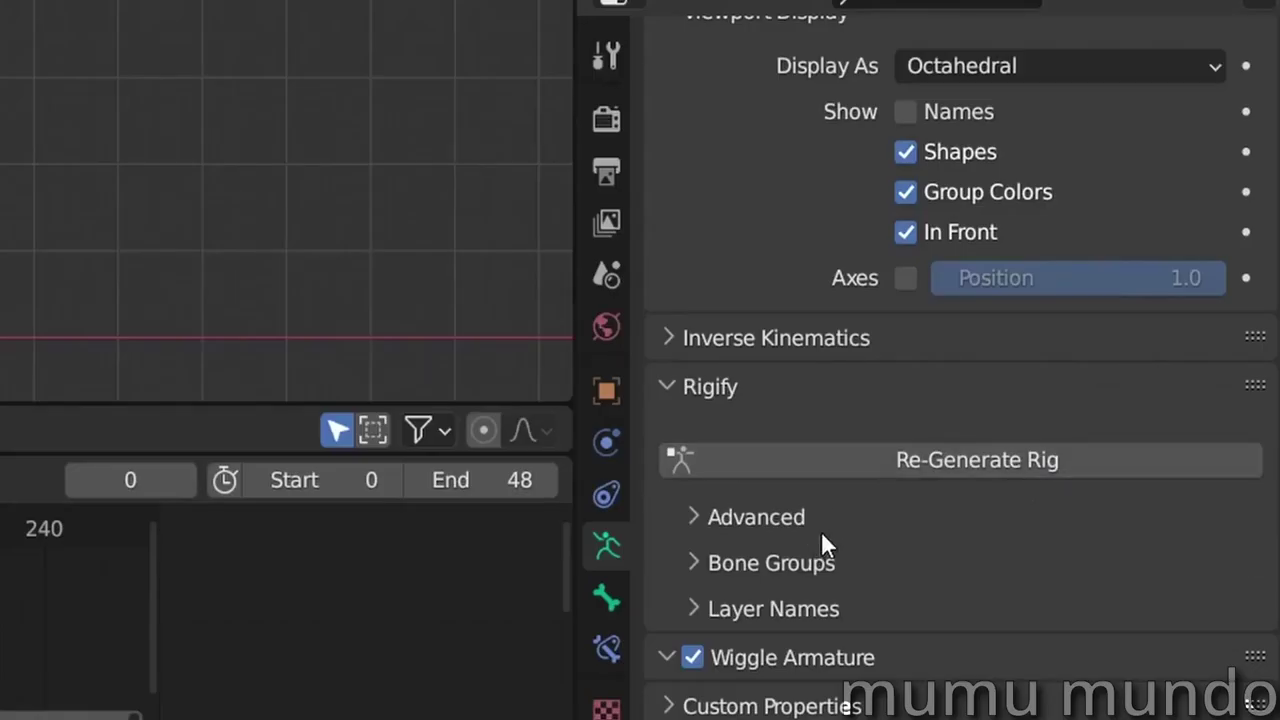
# - Clear the Target Rig, Rig UI Script and Widgets Collection in Rigify's advanced settings and generate a separate rig from the KID 2 metarig
pyautogui.click(697, 520)
pyautogui.scroll(-5, 718, 400)
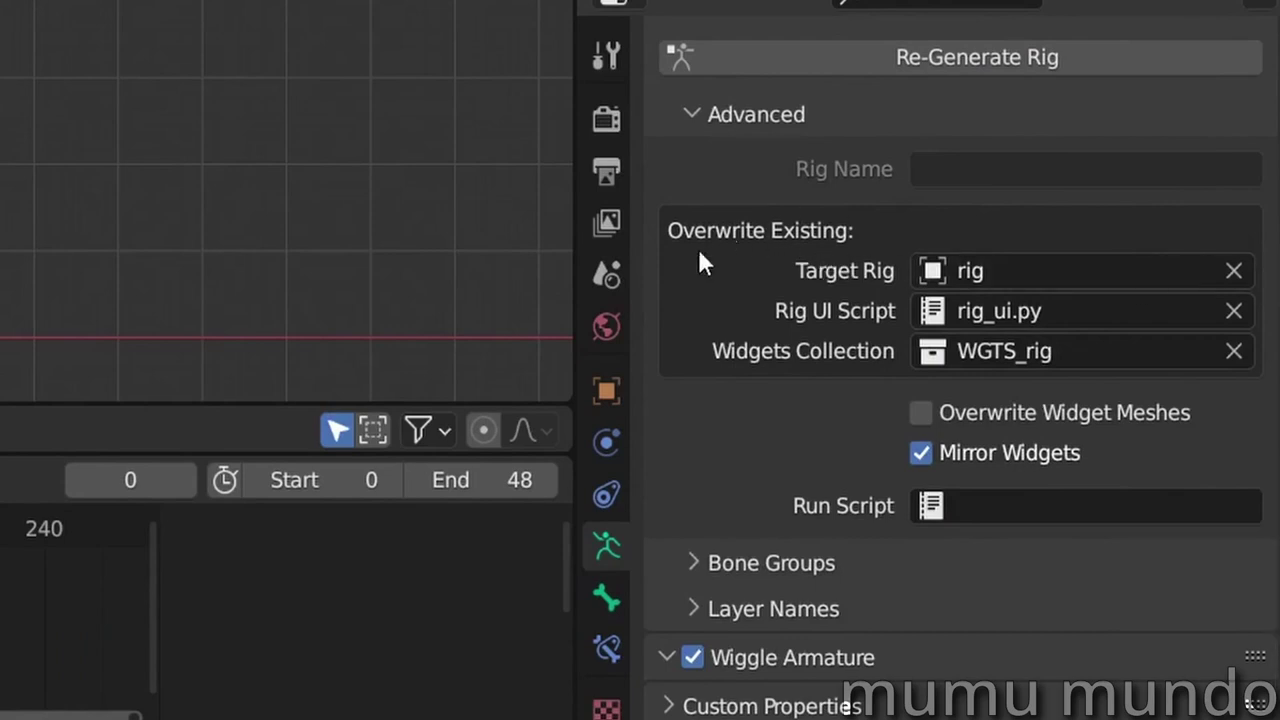
pyautogui.click(1233, 270)
pyautogui.click(1233, 311)
pyautogui.click(1234, 351)
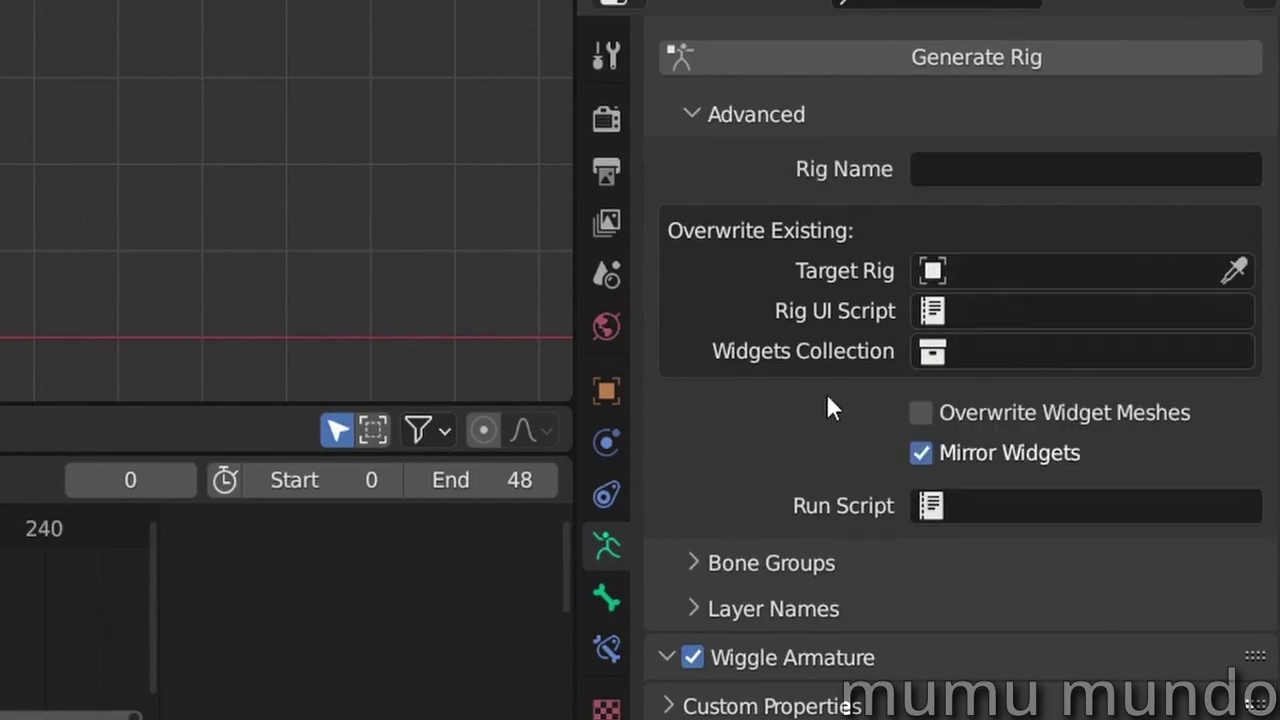
pyautogui.scroll(4, 828, 392)
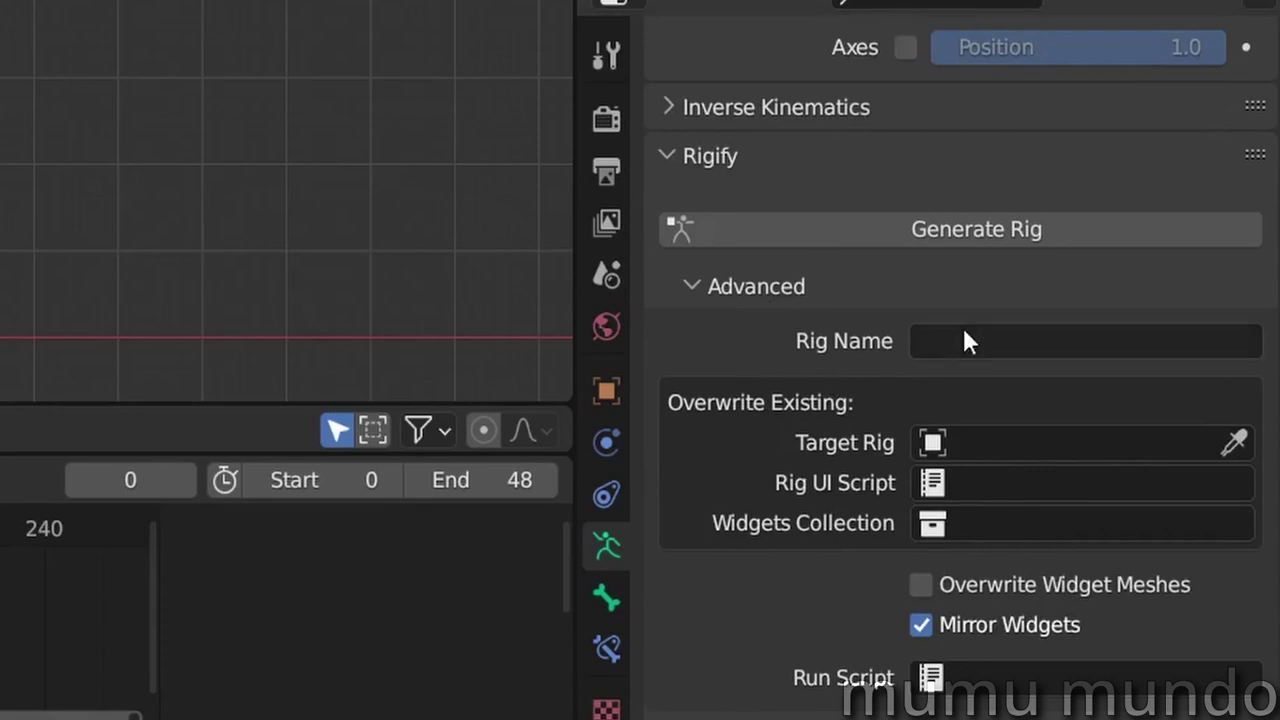
pyautogui.click(1020, 232)
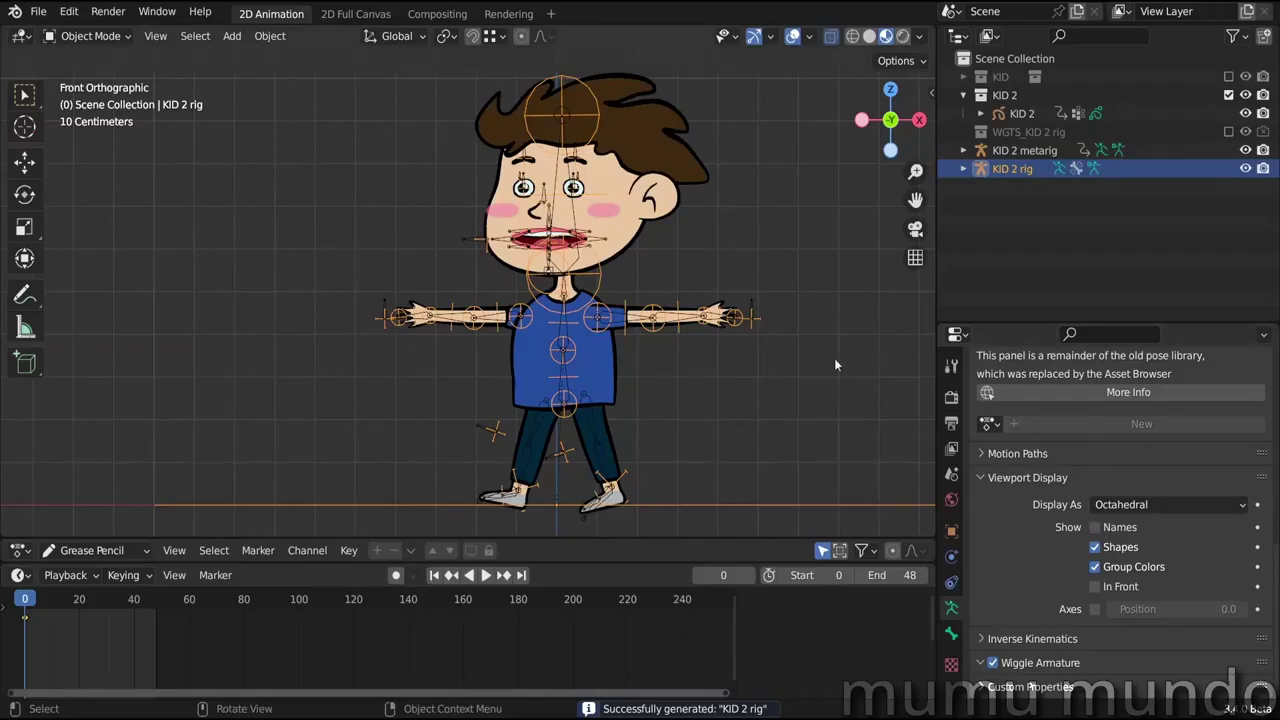
# - Move the KID 2 metarig and KID 2 rig into the KID 2 collection
pyautogui.keyDown('ctrl'); pyautogui.click(1017, 150); pyautogui.keyUp('ctrl')
pyautogui.moveTo(1023, 152); pyautogui.dragTo(1005, 95)
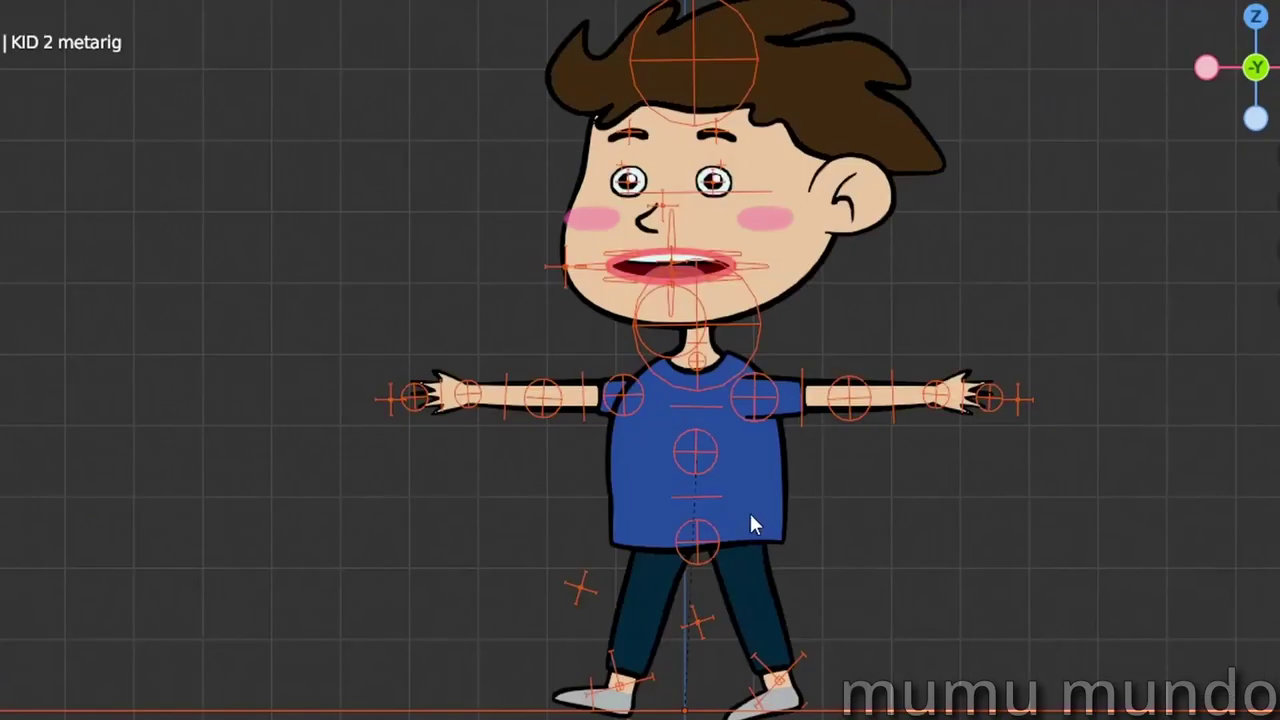
# - Parent the KID 2 drawing to the KID 2 rig using Armature Deform With Empty Groups
pyautogui.click(600, 378)
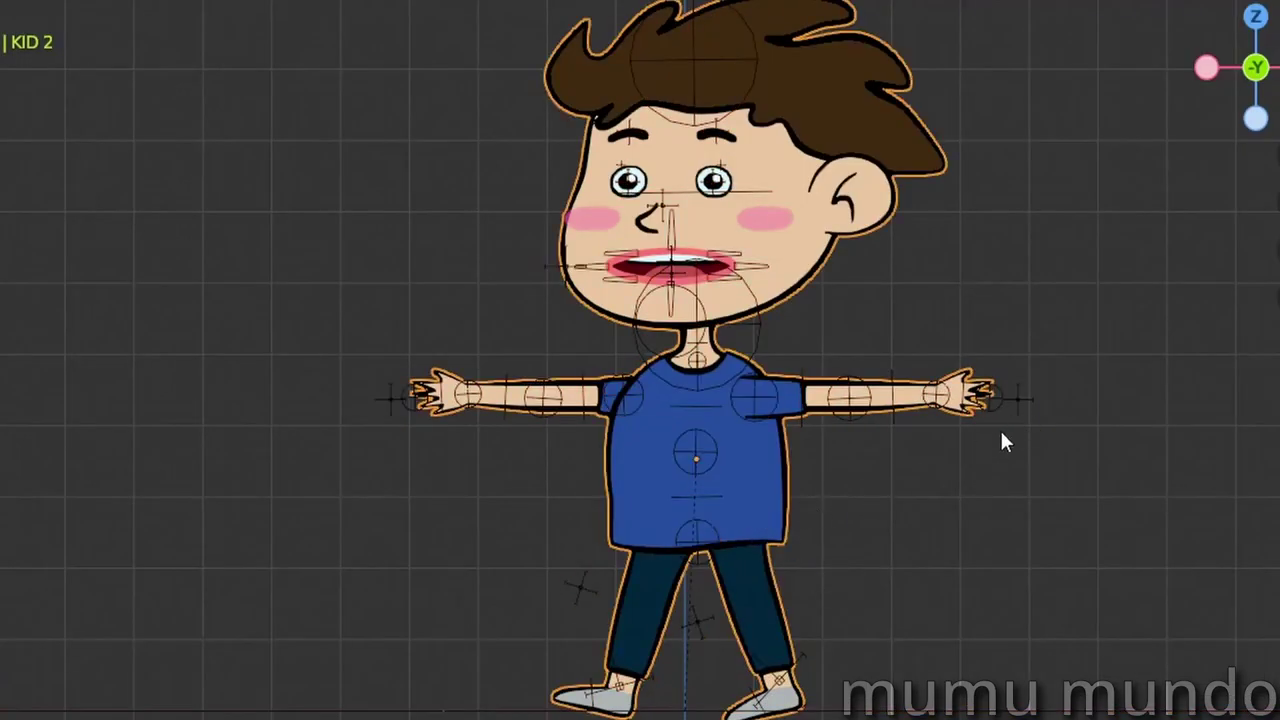
pyautogui.keyDown('shift'); pyautogui.click(1022, 406); pyautogui.keyUp('shift')
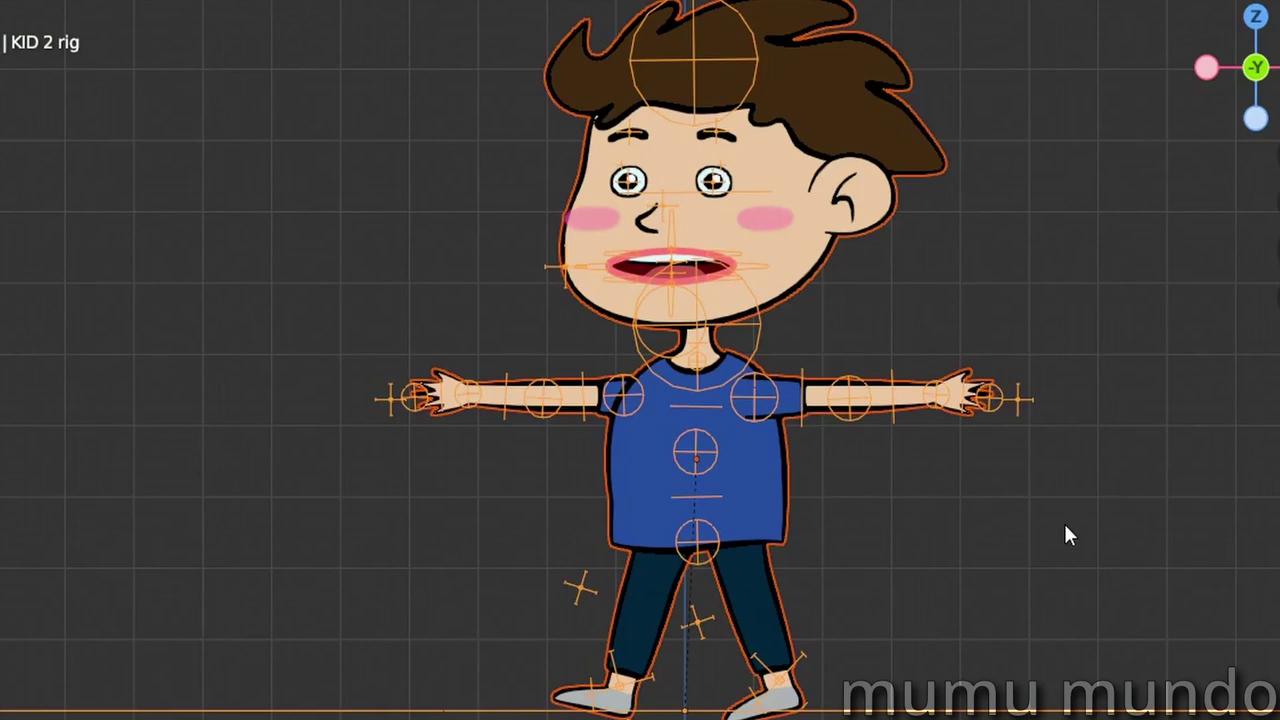
pyautogui.hotkey('ctrl', 'p')
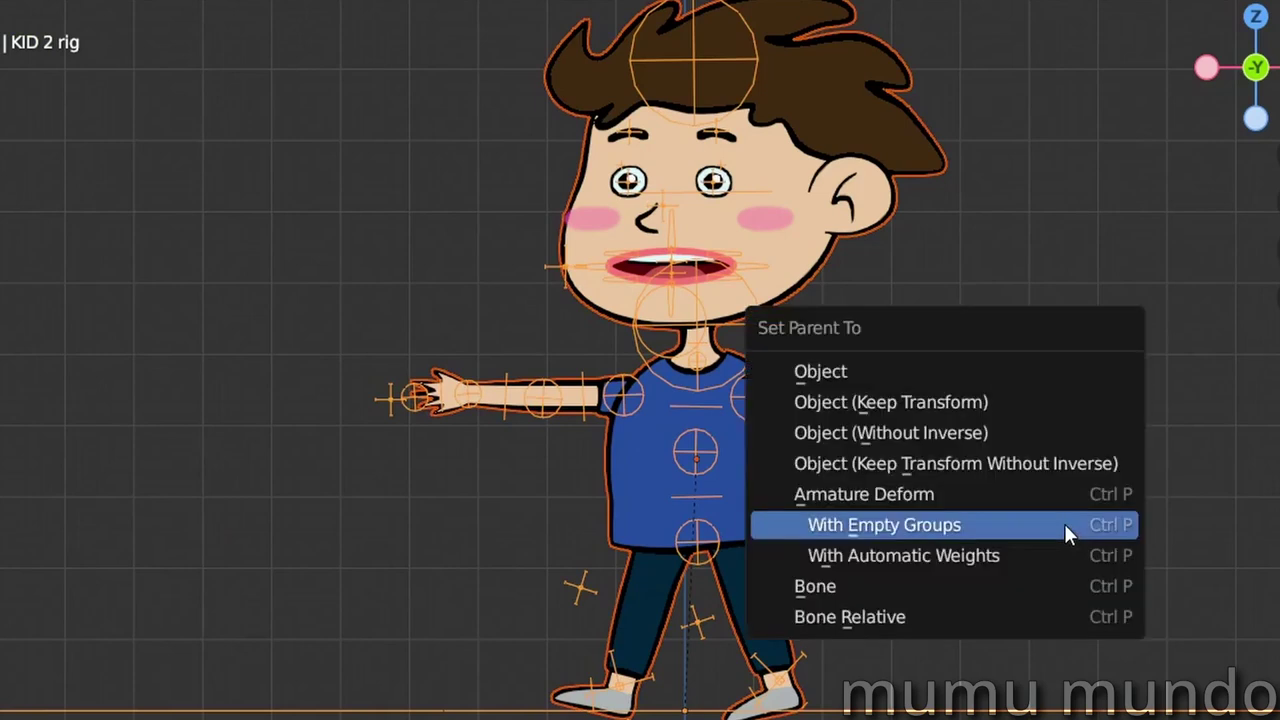
pyautogui.click(897, 523)
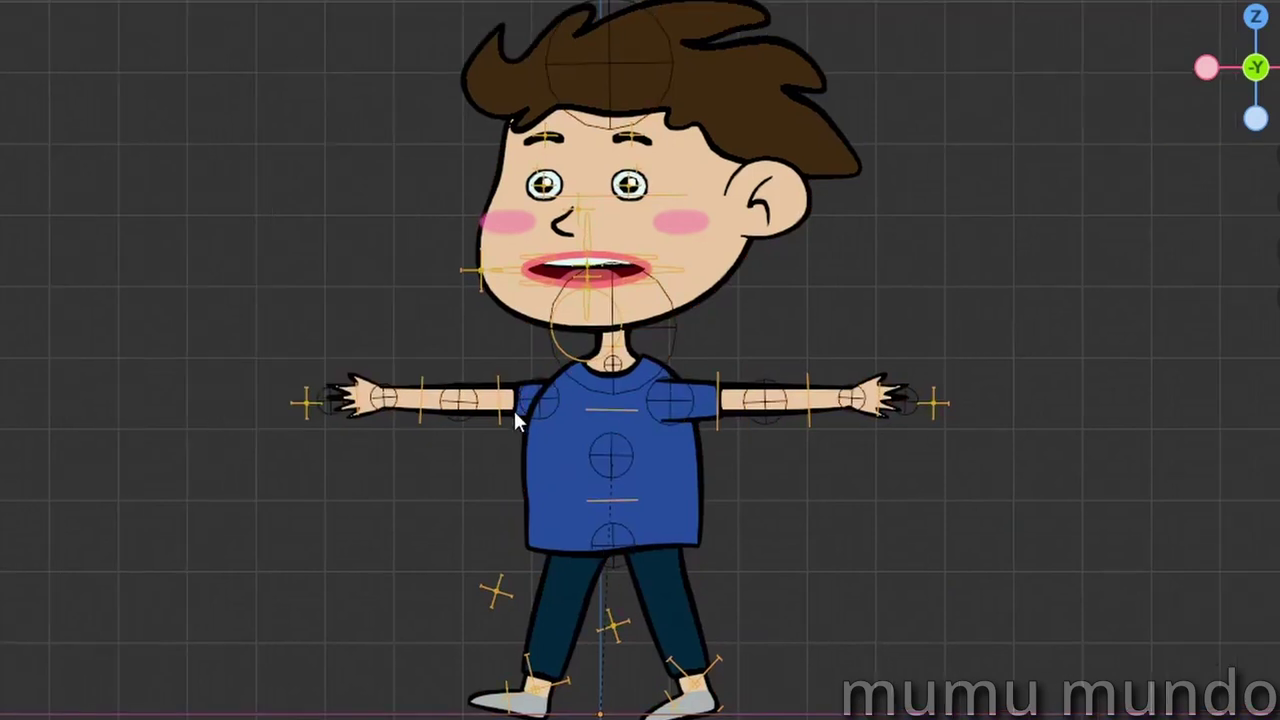
# - Test the rig by rotating each upper-arm control in turn, cancelling both rotations
pyautogui.press('r')
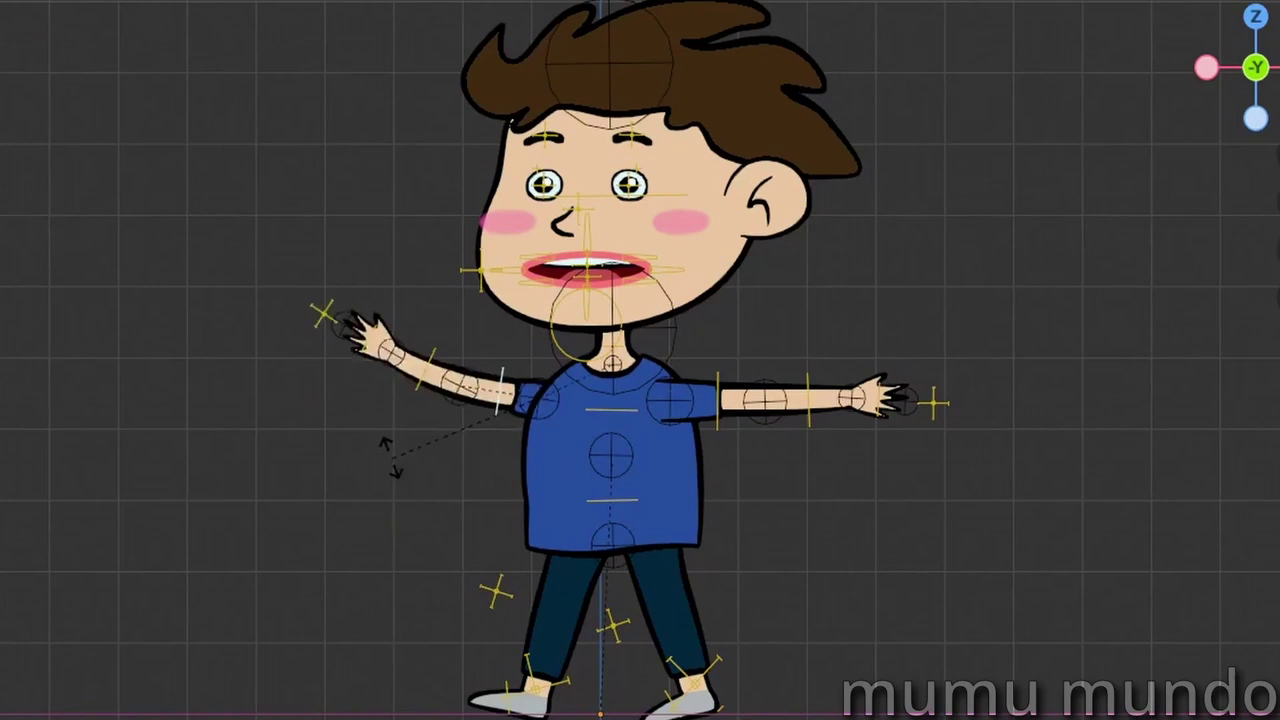
pyautogui.rightClick(429, 566)
pyautogui.click(717, 434)
pyautogui.press('r')
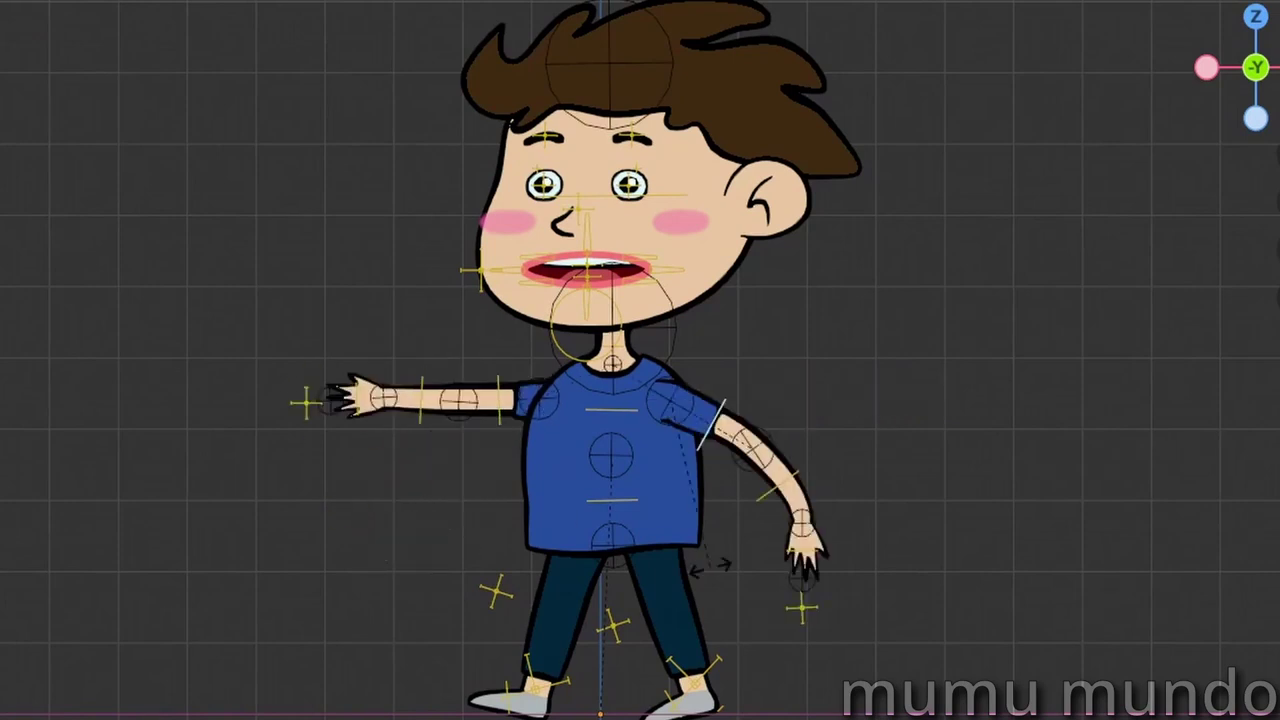
pyautogui.rightClick(709, 562)
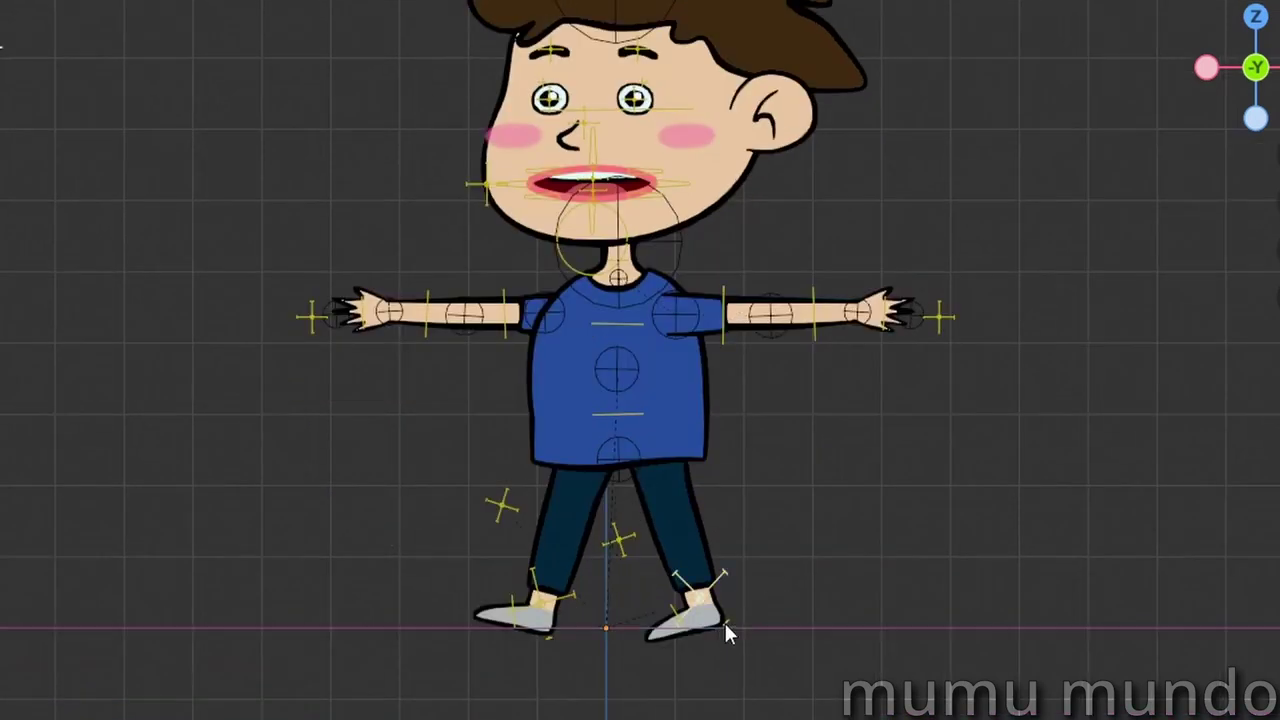
# - Test the left leg by moving its foot control about -0.028 m in X and 0.055 m in Z
pyautogui.press('g')
pyautogui.click(697, 634)
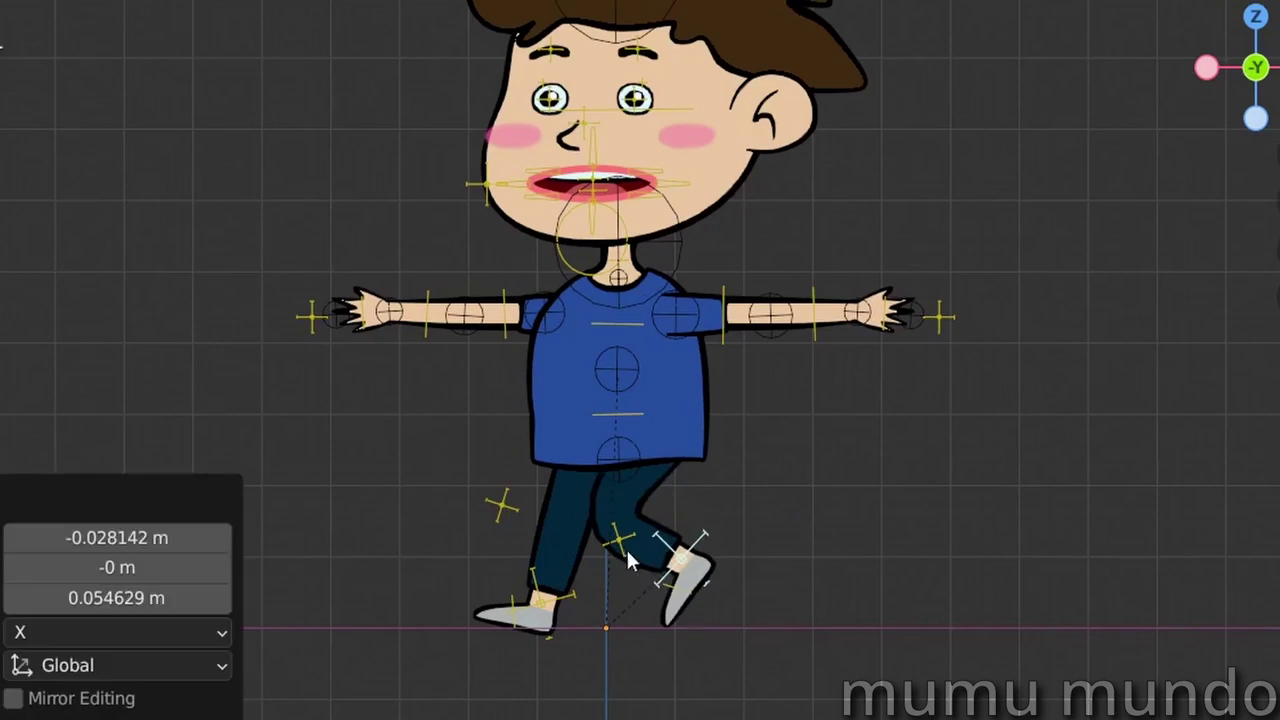
# - Test the bent leg's knee control and the smile control beside the mouth by trying to move each one
pyautogui.click(625, 547)
pyautogui.press('g')
pyautogui.rightClick(720, 595)
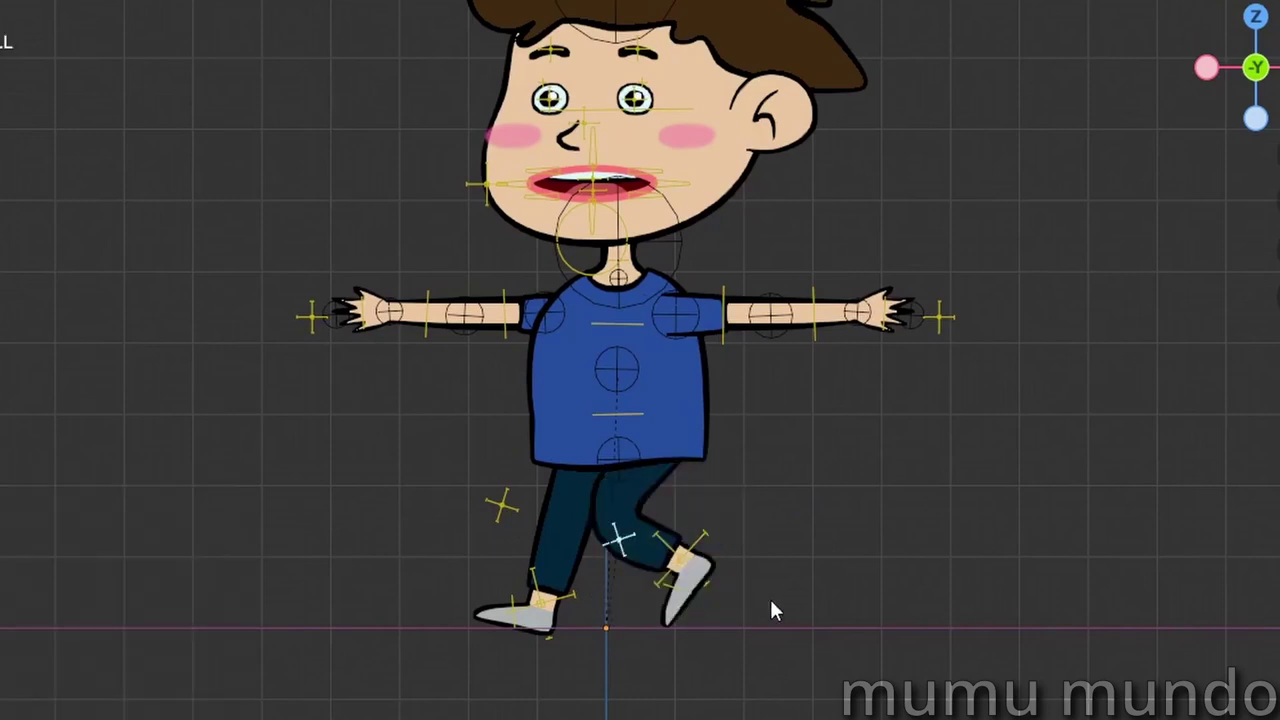
pyautogui.keyDown('shift'); pyautogui.moveTo(796, 566); pyautogui.dragTo(826, 684, button='middle'); pyautogui.keyUp('shift')
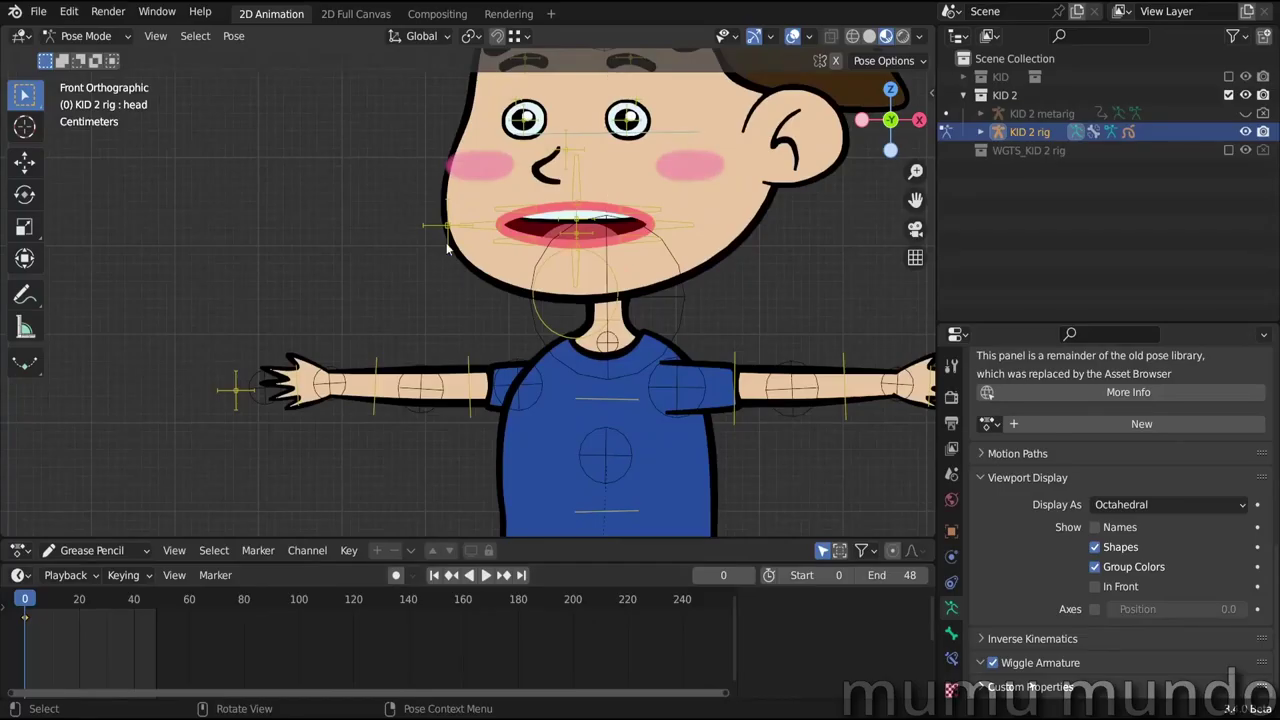
pyautogui.click(447, 245)
pyautogui.press('g')
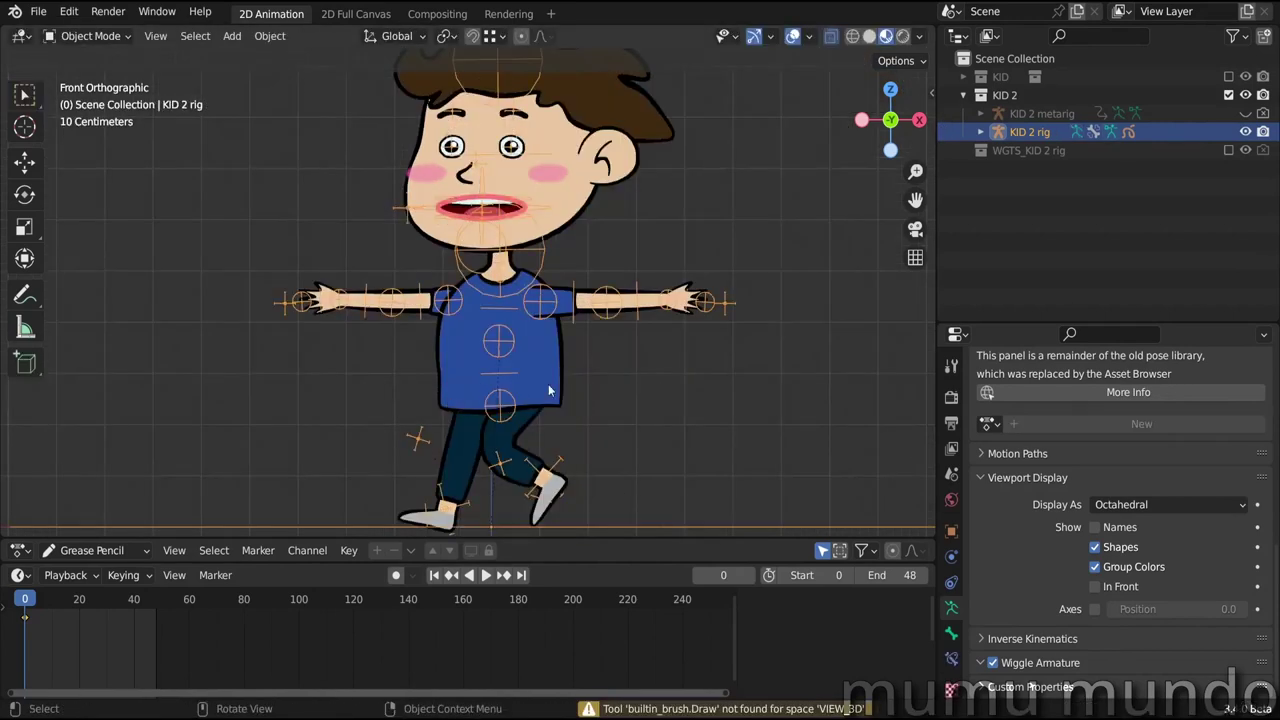
# - Select the KID 2 drawing in Object Mode and examine its vertex groups
pyautogui.click(549, 386)
pyautogui.scroll(-4, 1033, 572)
pyautogui.scroll(2, 1017, 572)
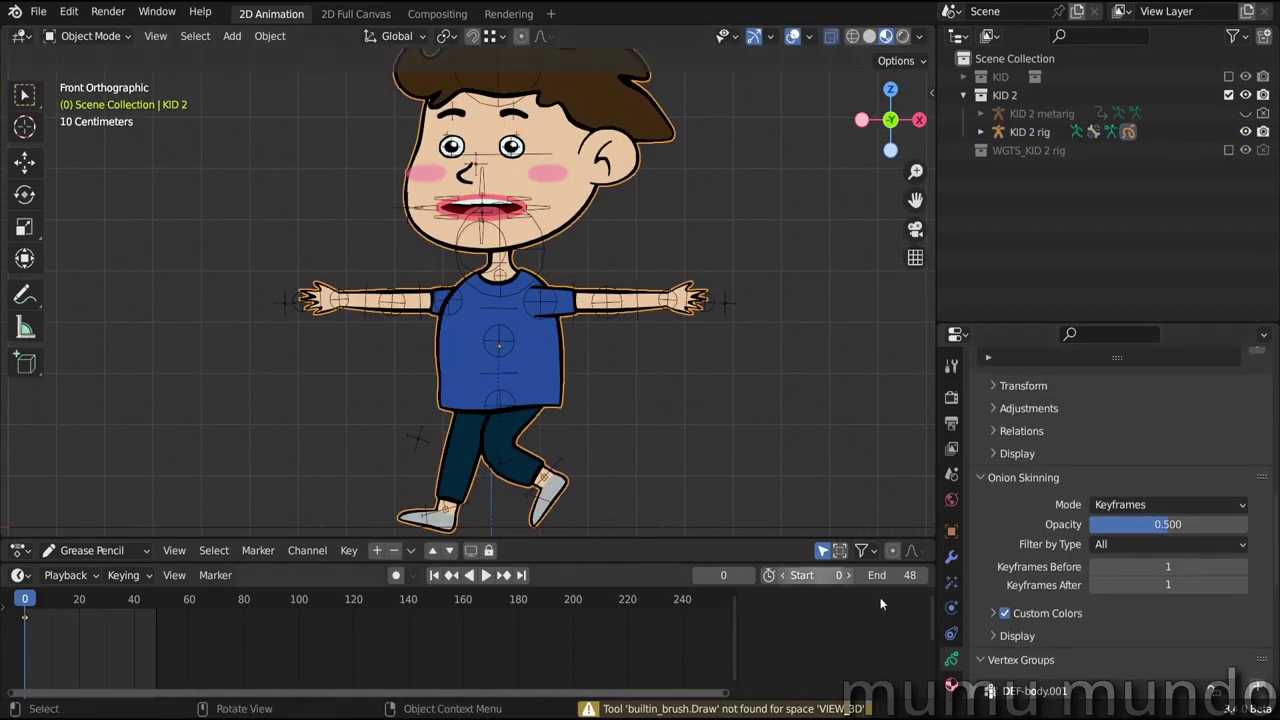
pyautogui.scroll(-3, 990, 590)
pyautogui.scroll(-3, 622, 148)
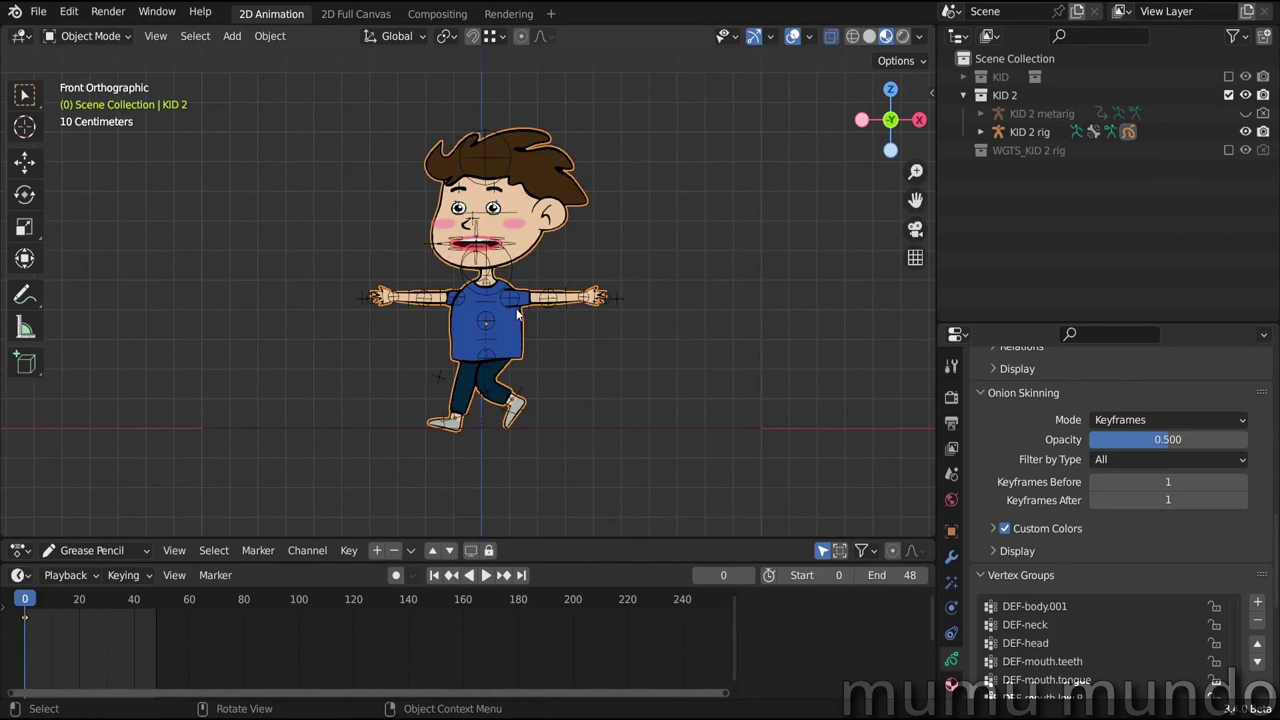
pyautogui.scroll(3, 516, 309)
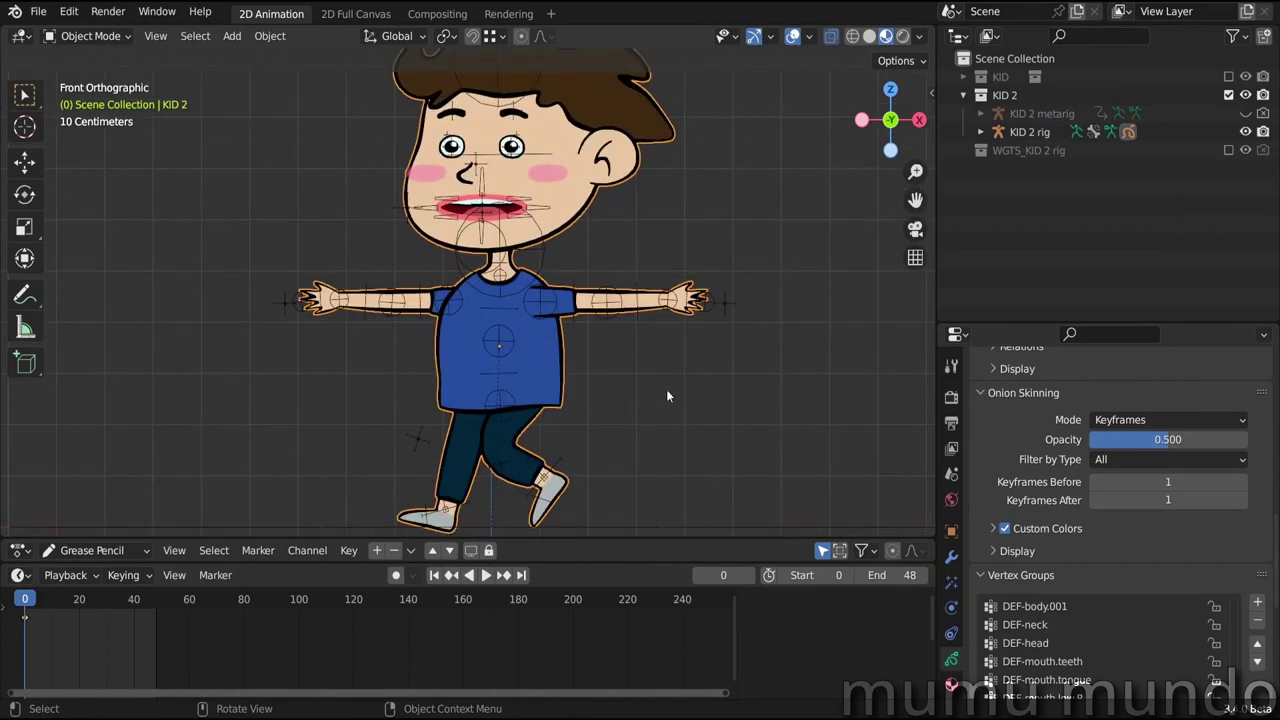
# - Put the KID 2 rig in Pose Mode, try moving the left hand's switch control, and select the hand.switch.R control
pyautogui.click(729, 312)
pyautogui.hotkey('ctrl', 'Tab')
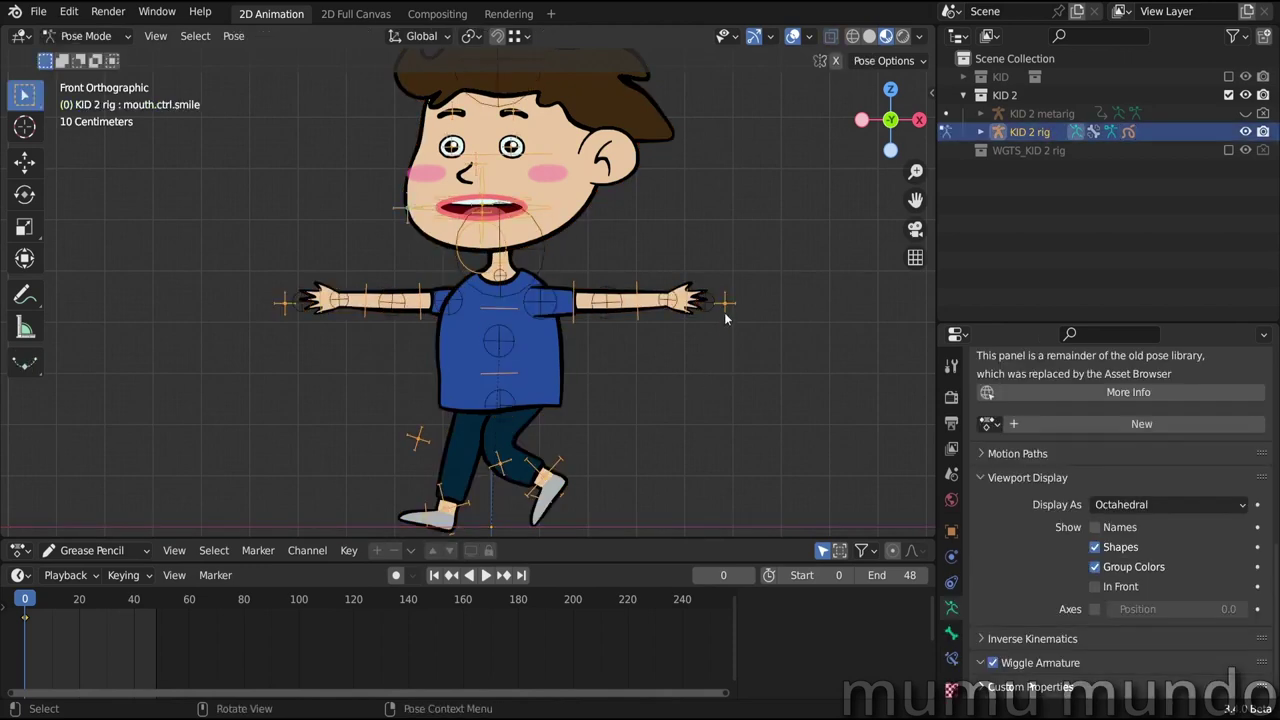
pyautogui.click(725, 304)
pyautogui.press('g')
pyautogui.press('Escape')
pyautogui.click(286, 316)
pyautogui.scroll(-1, 434, 408)
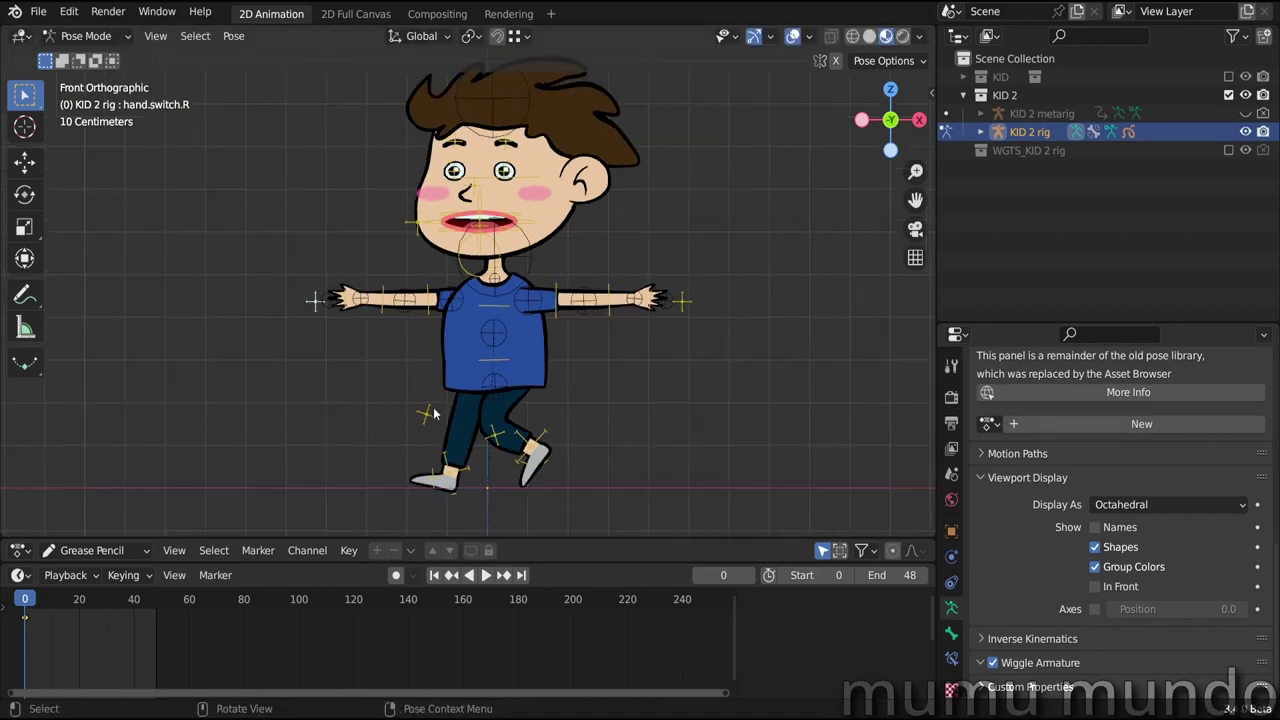
pyautogui.keyDown('shift'); pyautogui.moveTo(484, 410); pyautogui.dragTo(544, 452, button='middle'); pyautogui.keyUp('shift')
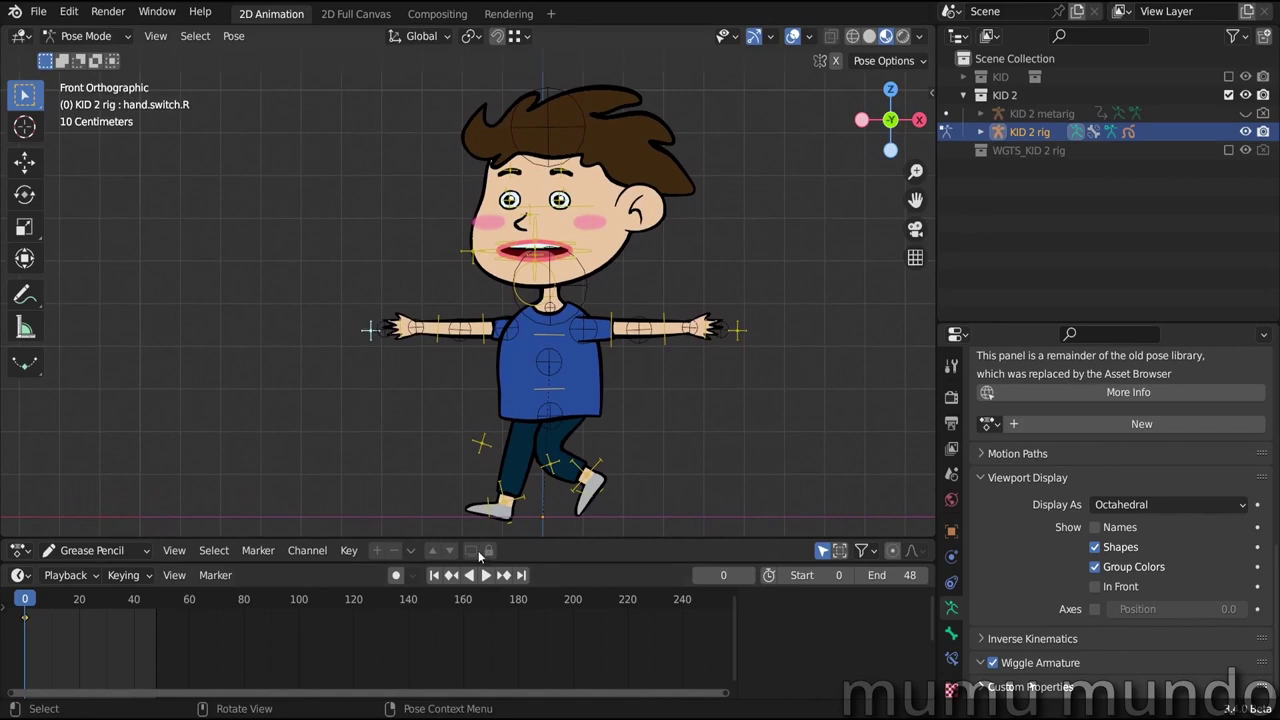
# - Switch to the other Blender window to view the Man rig character, and return to the KID 2 file
pyautogui.moveTo(343, 717)
pyautogui.click(258, 662)
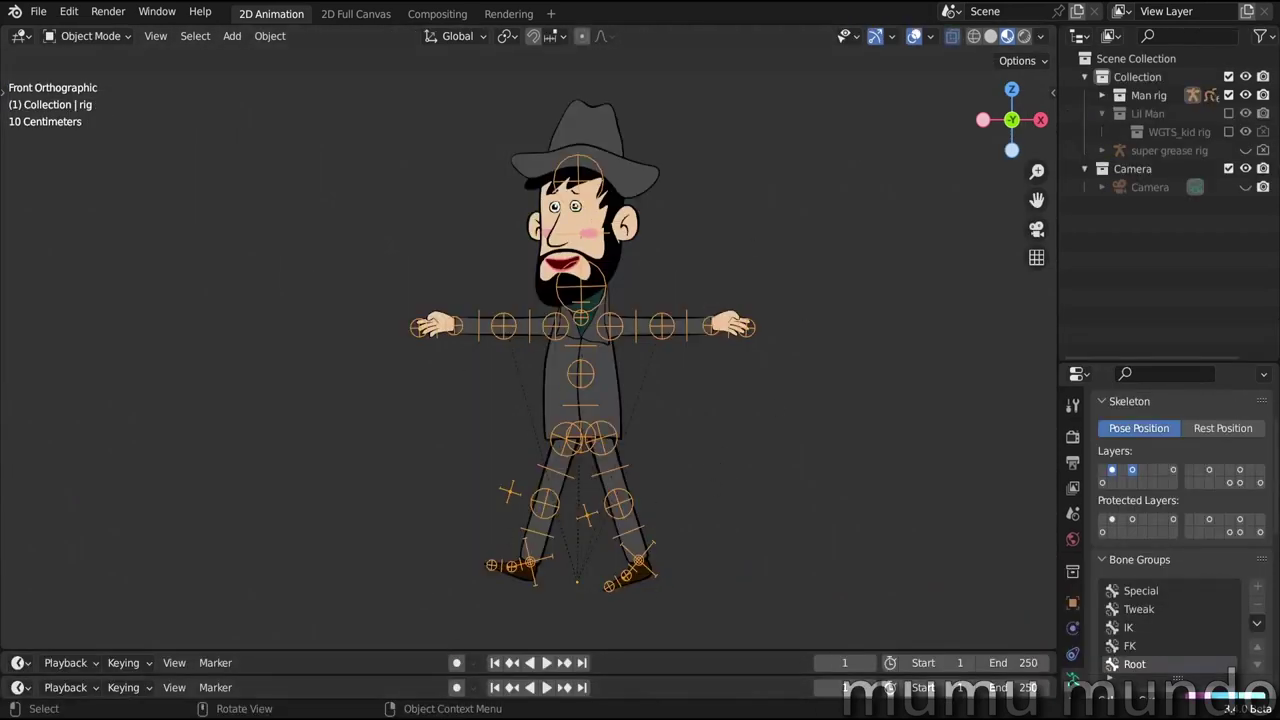
pyautogui.moveTo(374, 712)
pyautogui.click(424, 676)
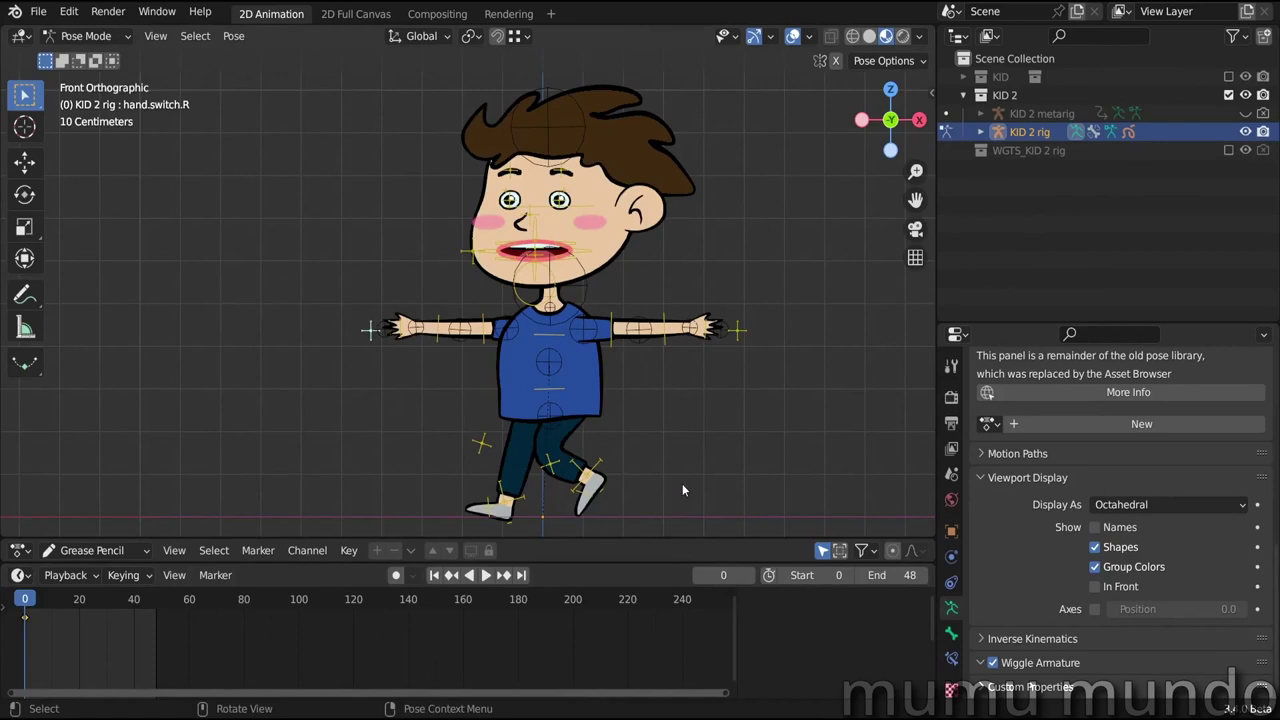